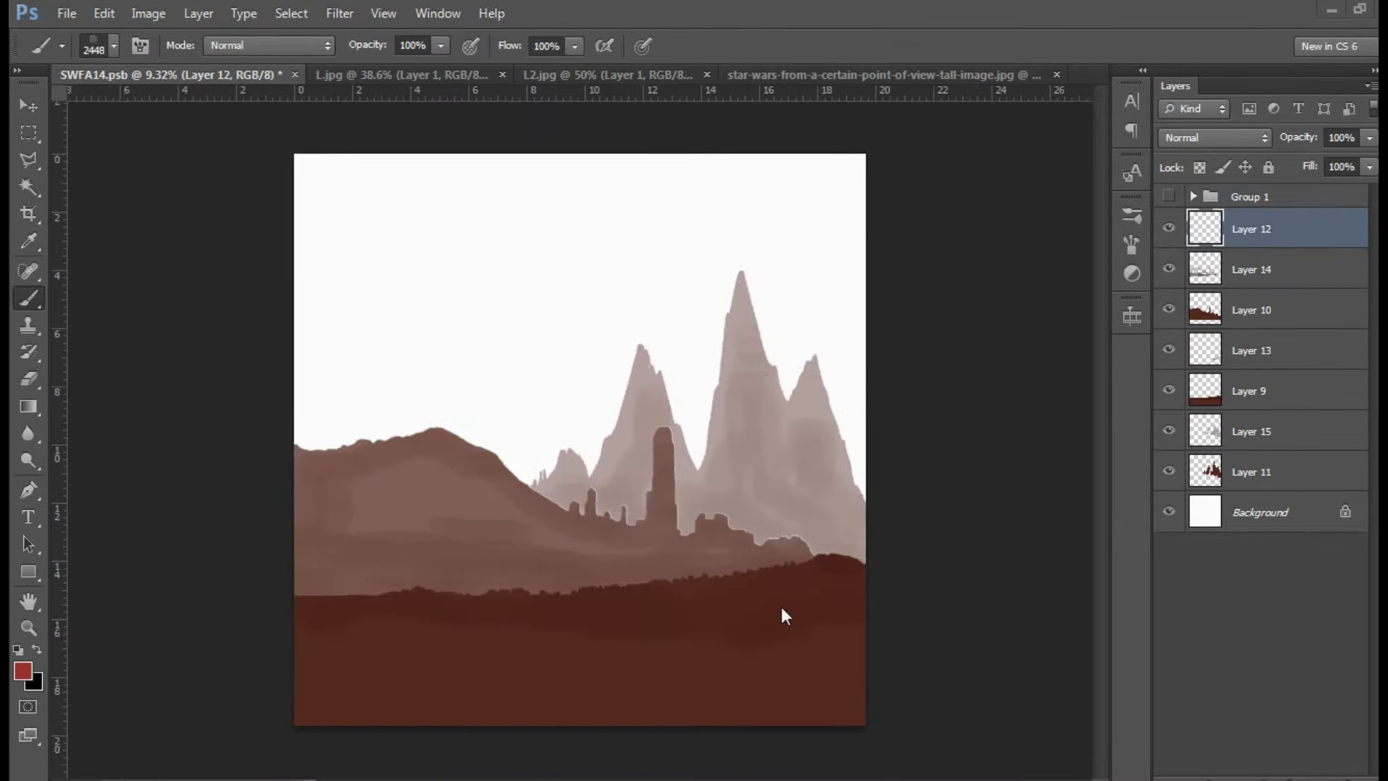
Paint a broad red stroke across the foreground on Layer 12 and bring up the sunset reference
left_click_drag(786, 616, 191, 535)
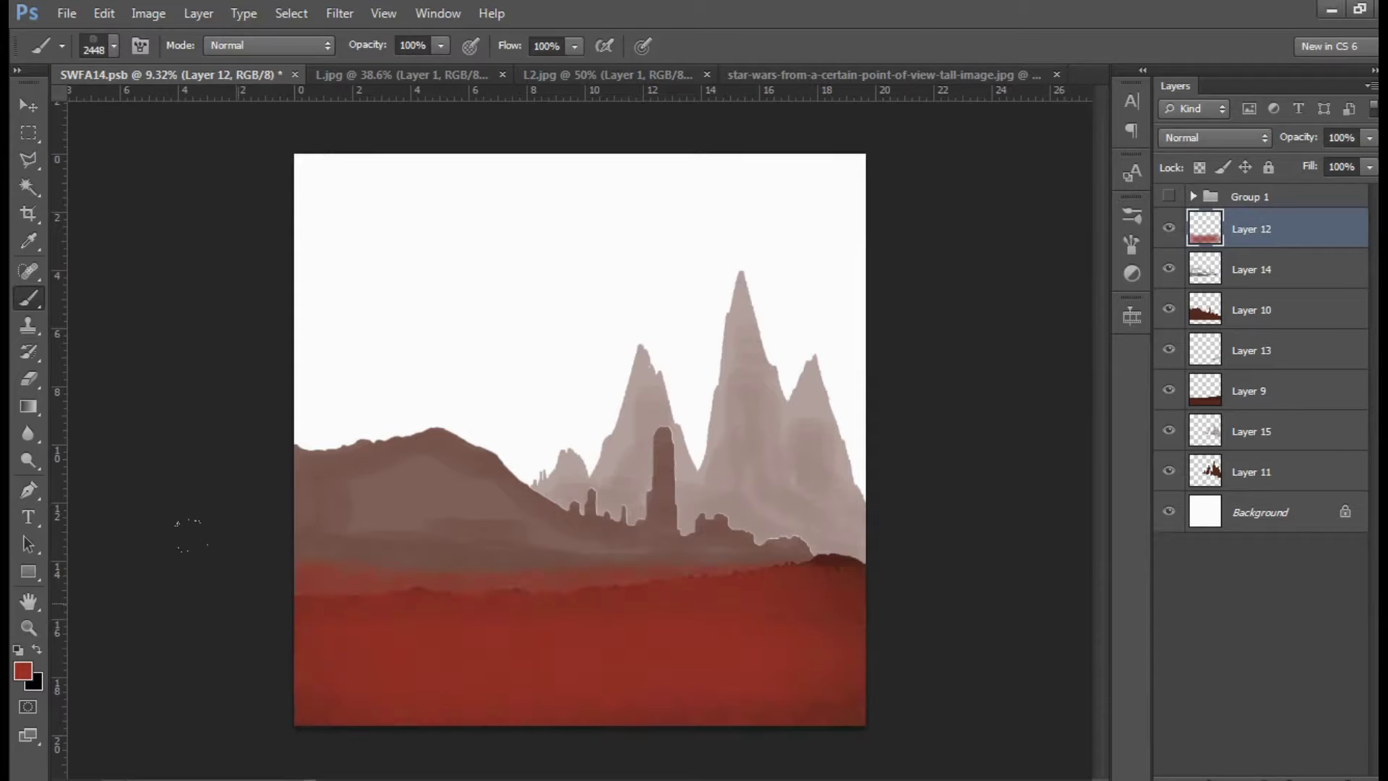
key("ctrl+shift+Tab")
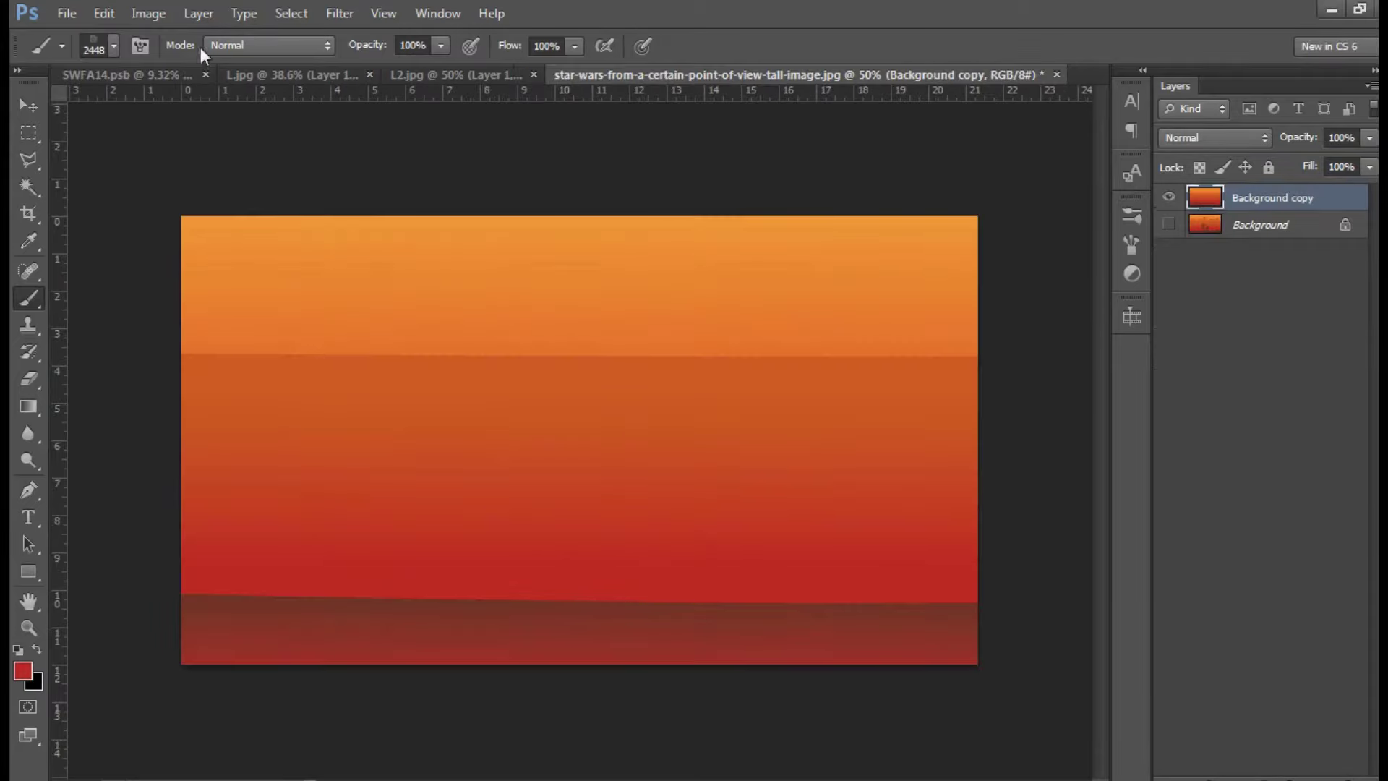
Sample reds and oranges from the sunset image and brush them over the painting's upper area
left_click(141, 76)
key("ctrl+shift+Tab")
left_click(543, 481, "alt")
left_click(123, 75)
left_click_drag(832, 419, 325, 419)
mouse_move(325, 369)
left_mouse_down()
mouse_move(795, 368)
mouse_move(636, 390)
left_mouse_up()
left_click(802, 74)
left_click(722, 334, "alt")
left_click(166, 75)
mouse_move(853, 261)
left_mouse_down()
mouse_move(771, 174)
mouse_move(325, 217)
left_mouse_up()
Lower Layer 12's opacity to 53% so the mountains show through, and save the file
mouse_move(1369, 137)
left_mouse_down()
mouse_move(1299, 162)
mouse_move(1320, 162)
left_mouse_up()
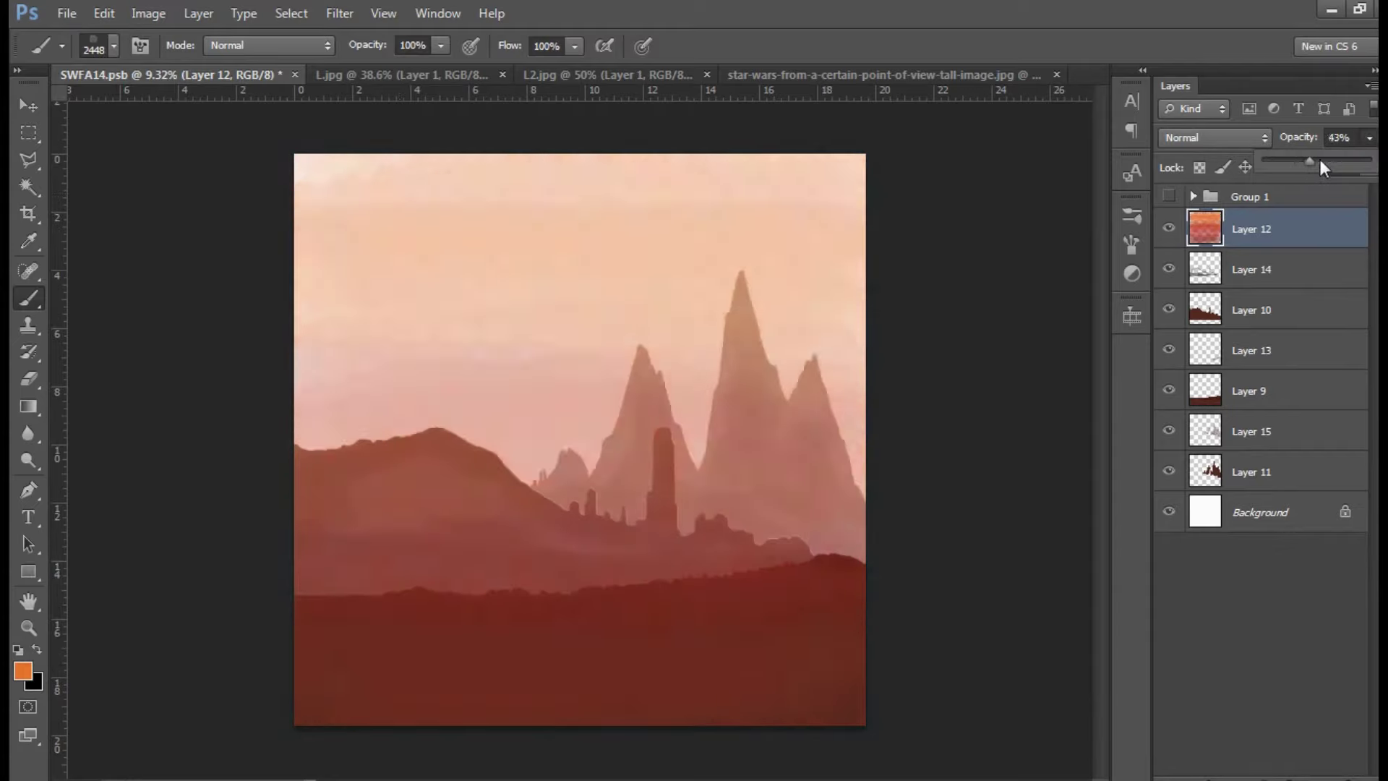
left_click(1270, 393)
mouse_move(1270, 393)
left_mouse_down()
mouse_move(1285, 217)
mouse_move(1261, 409)
left_mouse_up()
key("v")
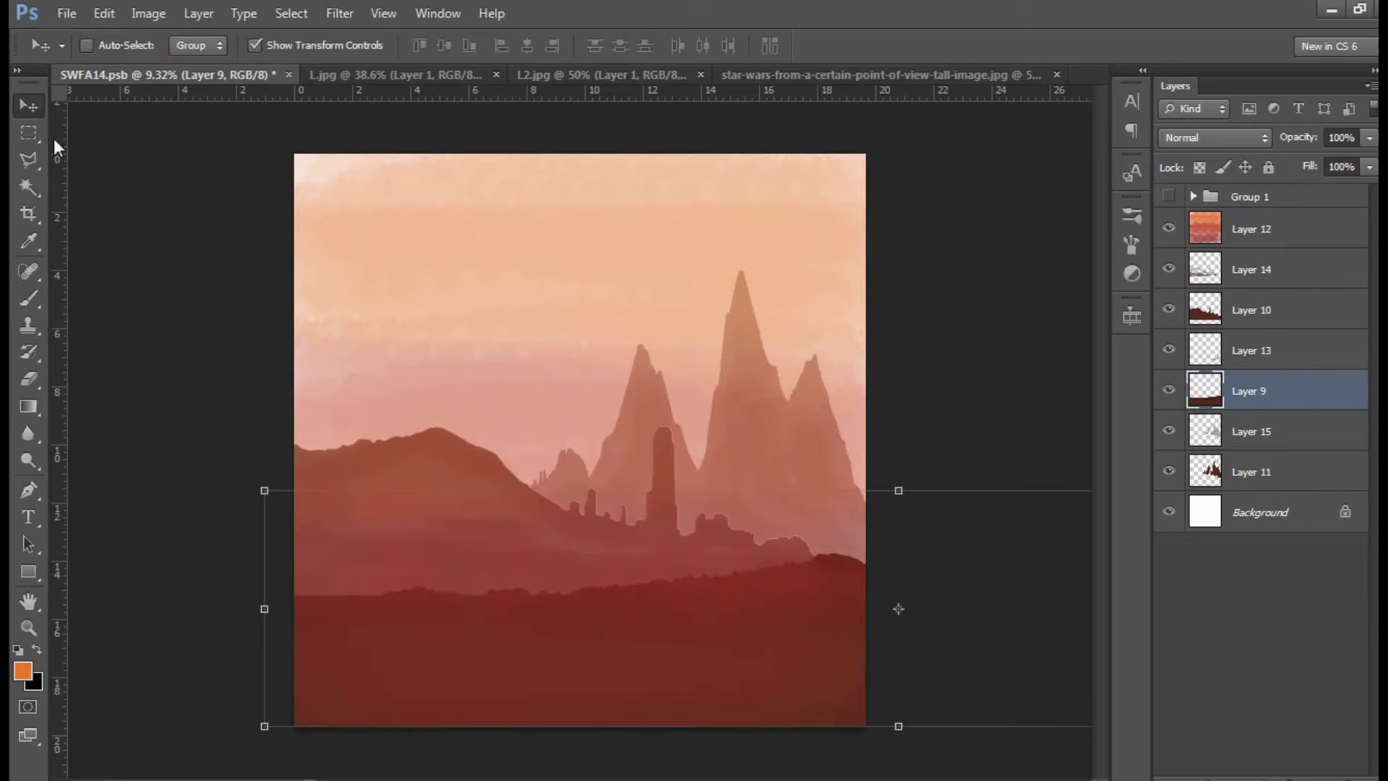
left_click(1276, 230)
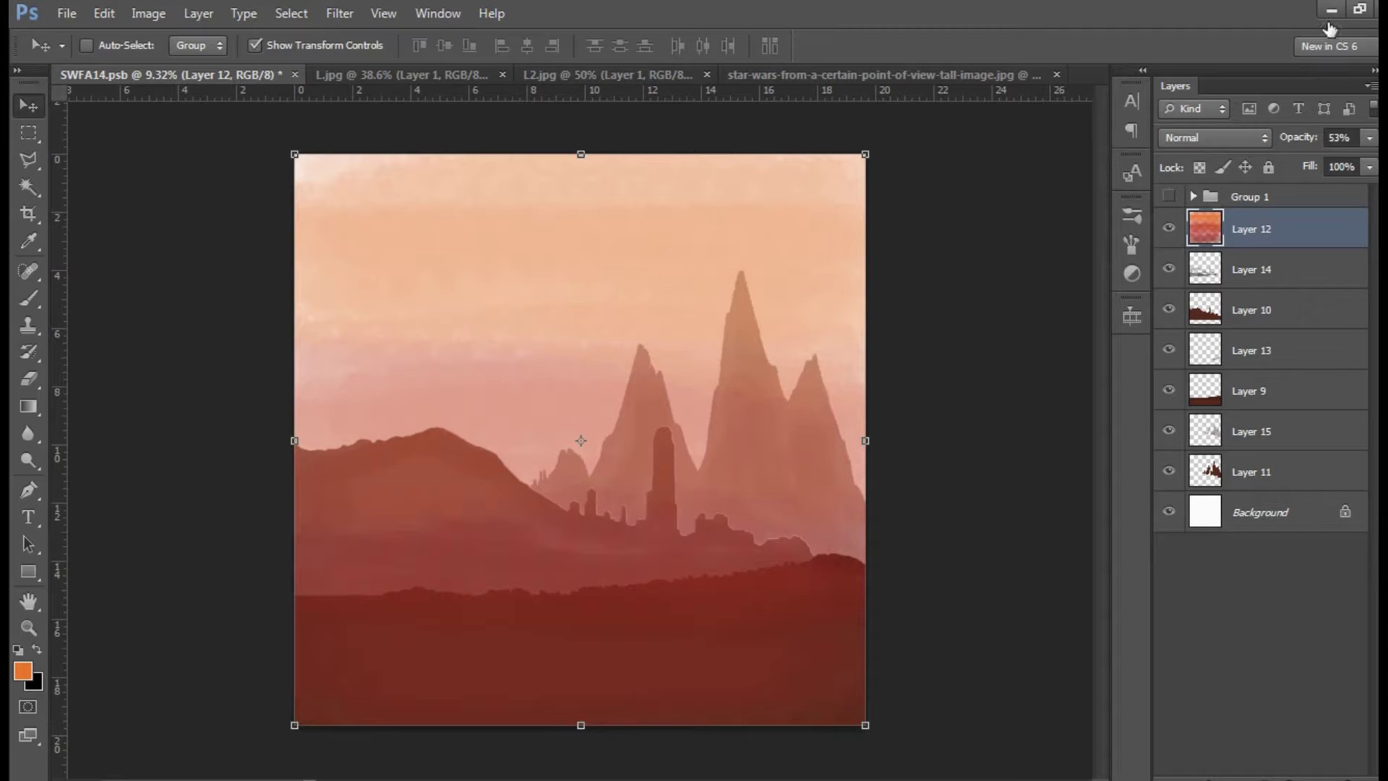
key("ctrl+s")
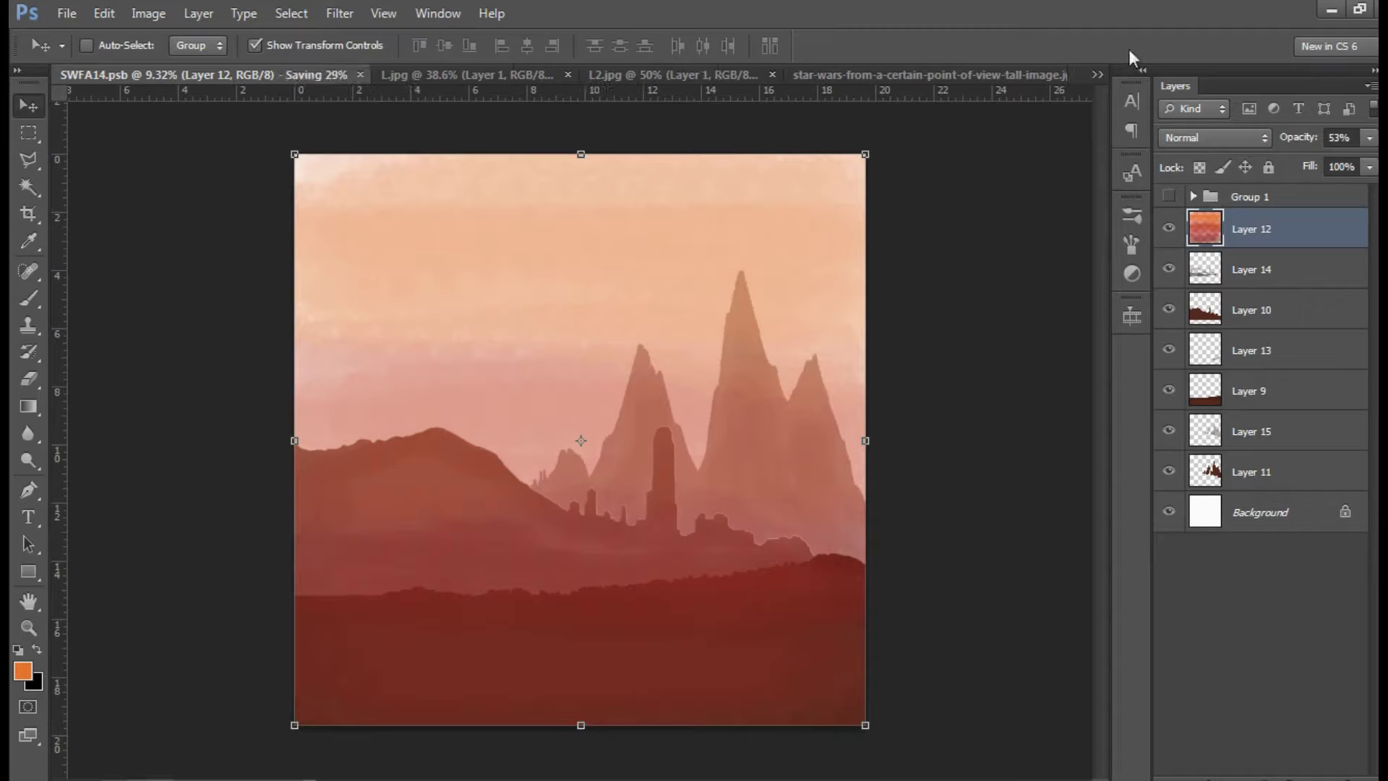
key("b")
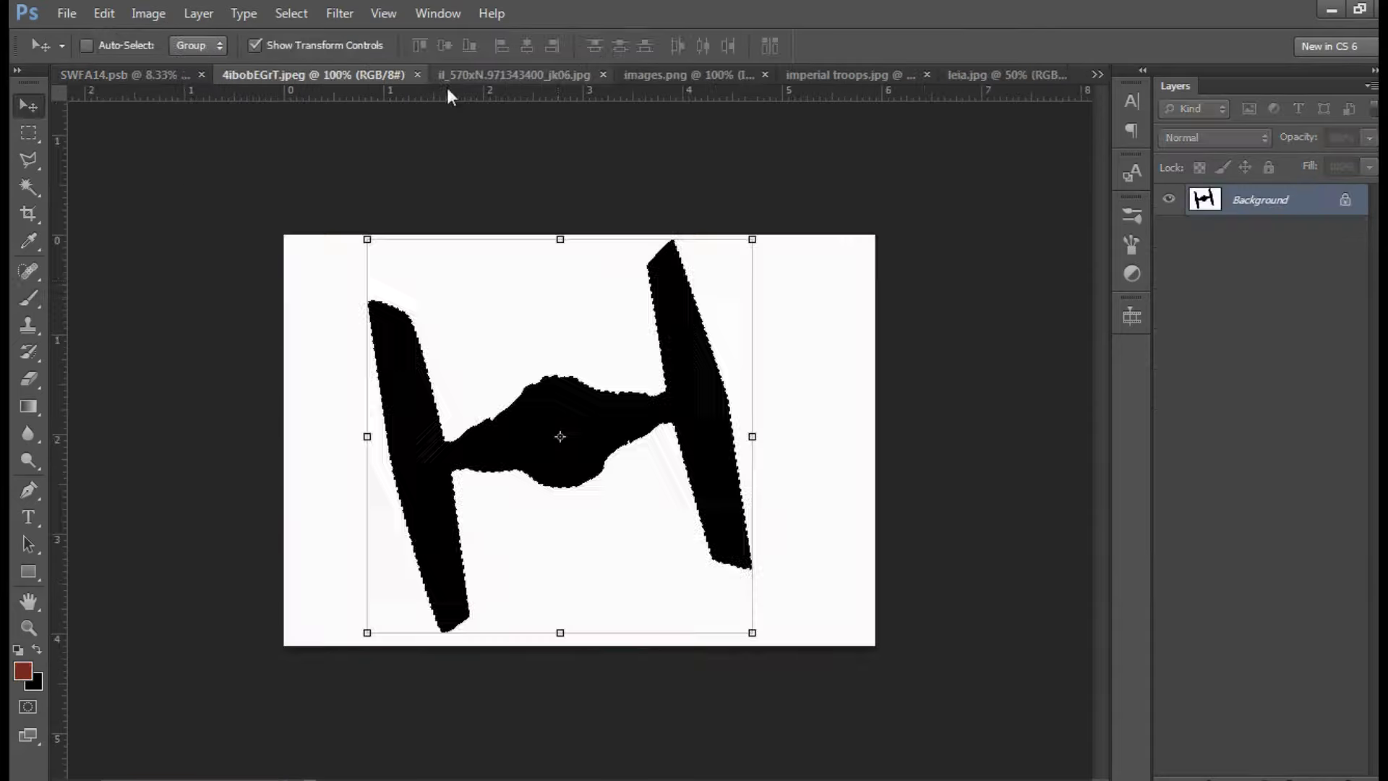
Copy the TIE fighter into SWFA14, hide transform controls, and place it above the left hill
mouse_move(665, 288)
left_mouse_down()
mouse_move(165, 139)
mouse_move(463, 360)
left_mouse_up()
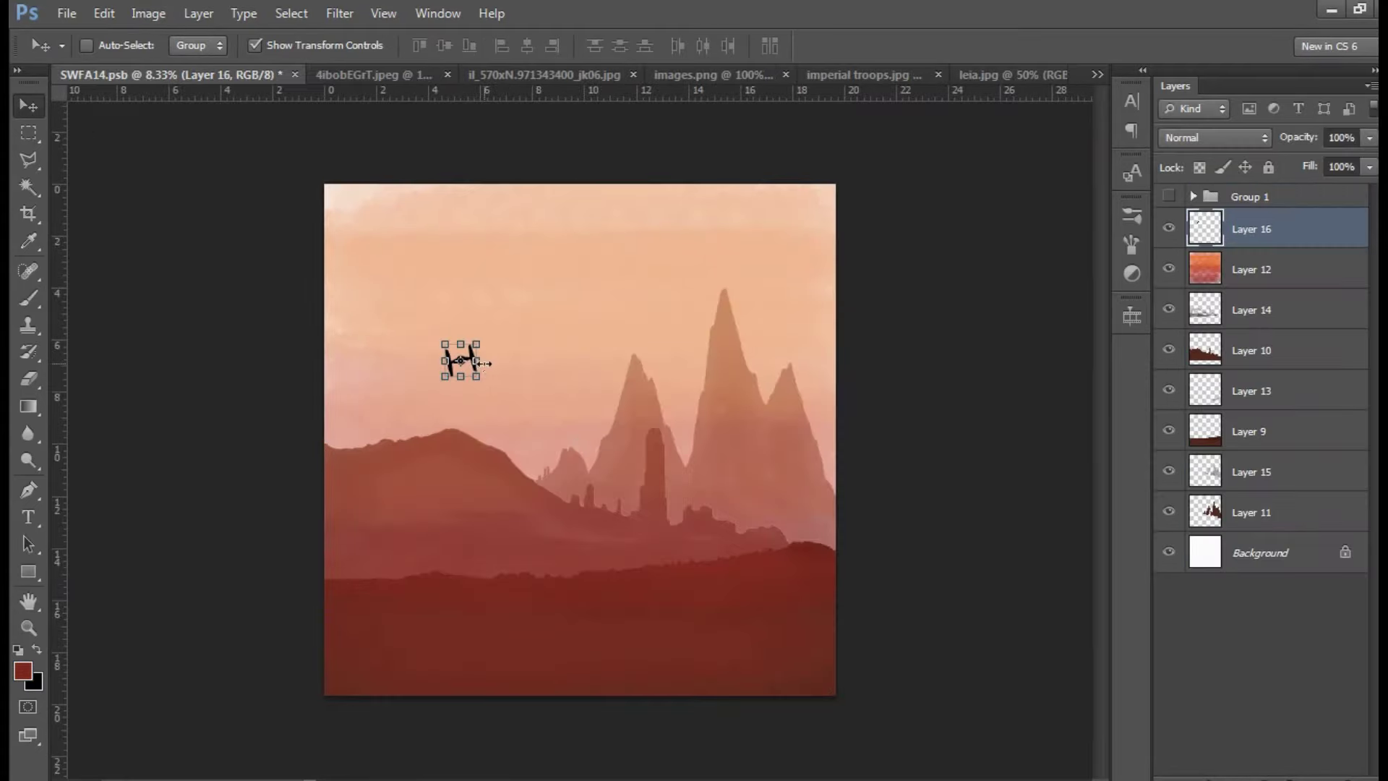
left_click(296, 43)
left_click_drag(460, 359, 421, 380)
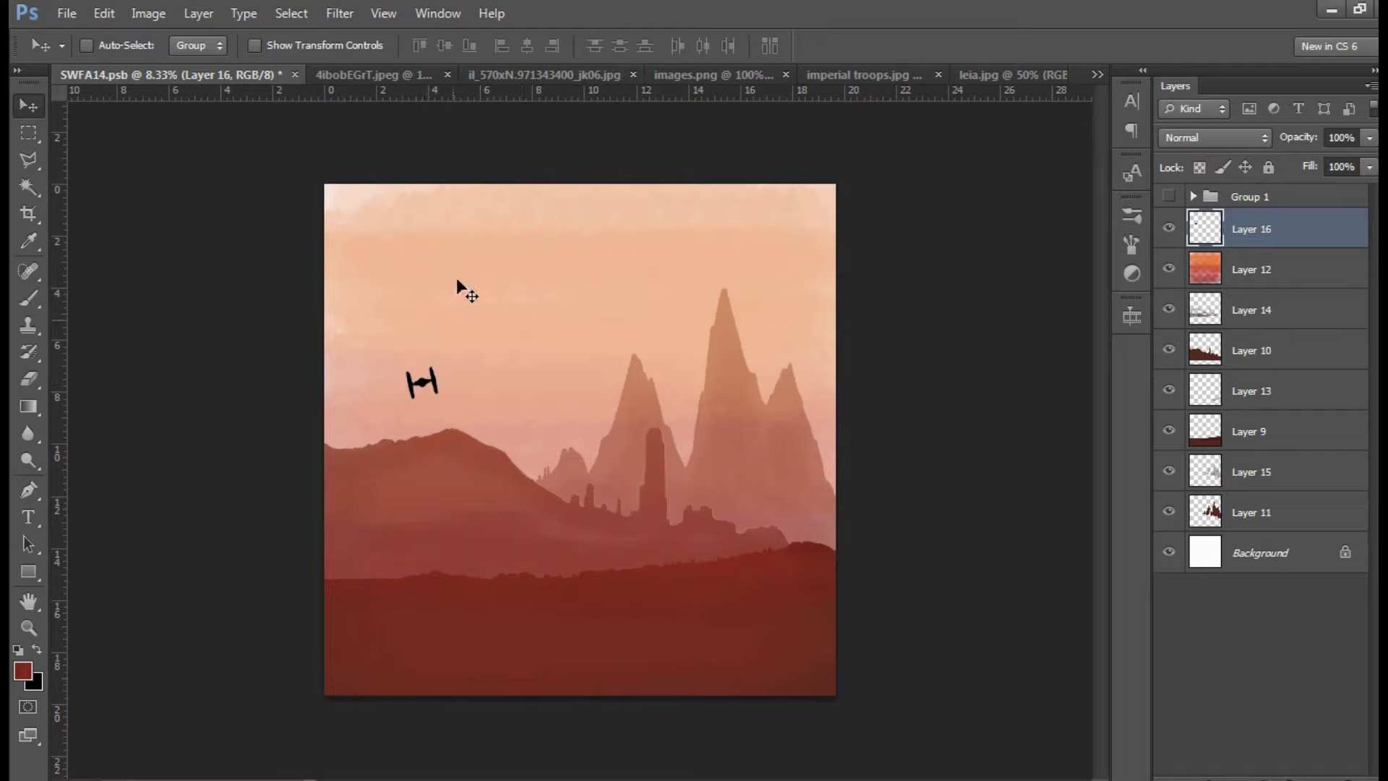
Copy the X-wing group from its image into the poster and enlarge it
left_click(568, 69)
mouse_move(752, 434)
left_mouse_down()
mouse_move(142, 75)
mouse_move(719, 296)
left_mouse_up()
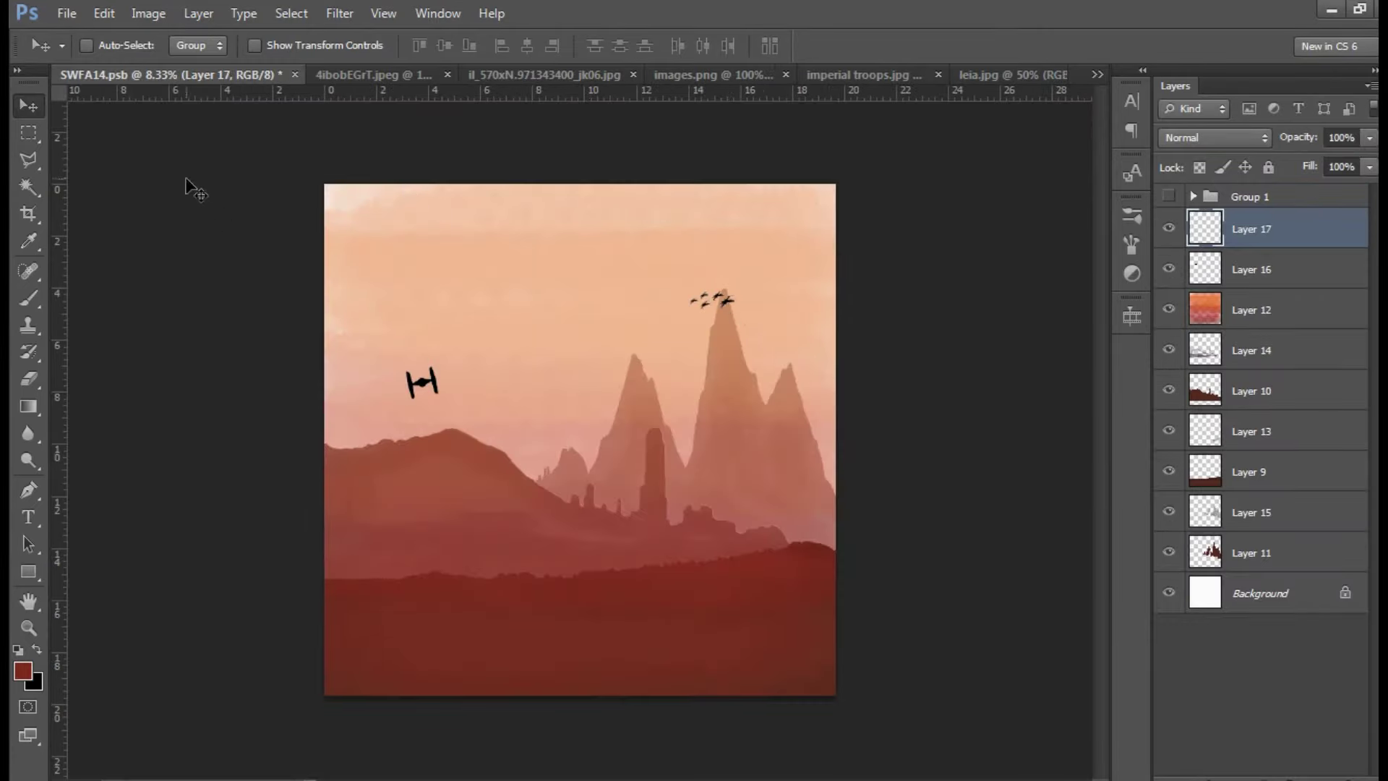
left_click(254, 45)
mouse_move(738, 310)
left_mouse_down()
mouse_move(757, 317)
mouse_move(741, 292)
mouse_move(768, 308)
mouse_move(747, 302)
left_mouse_up()
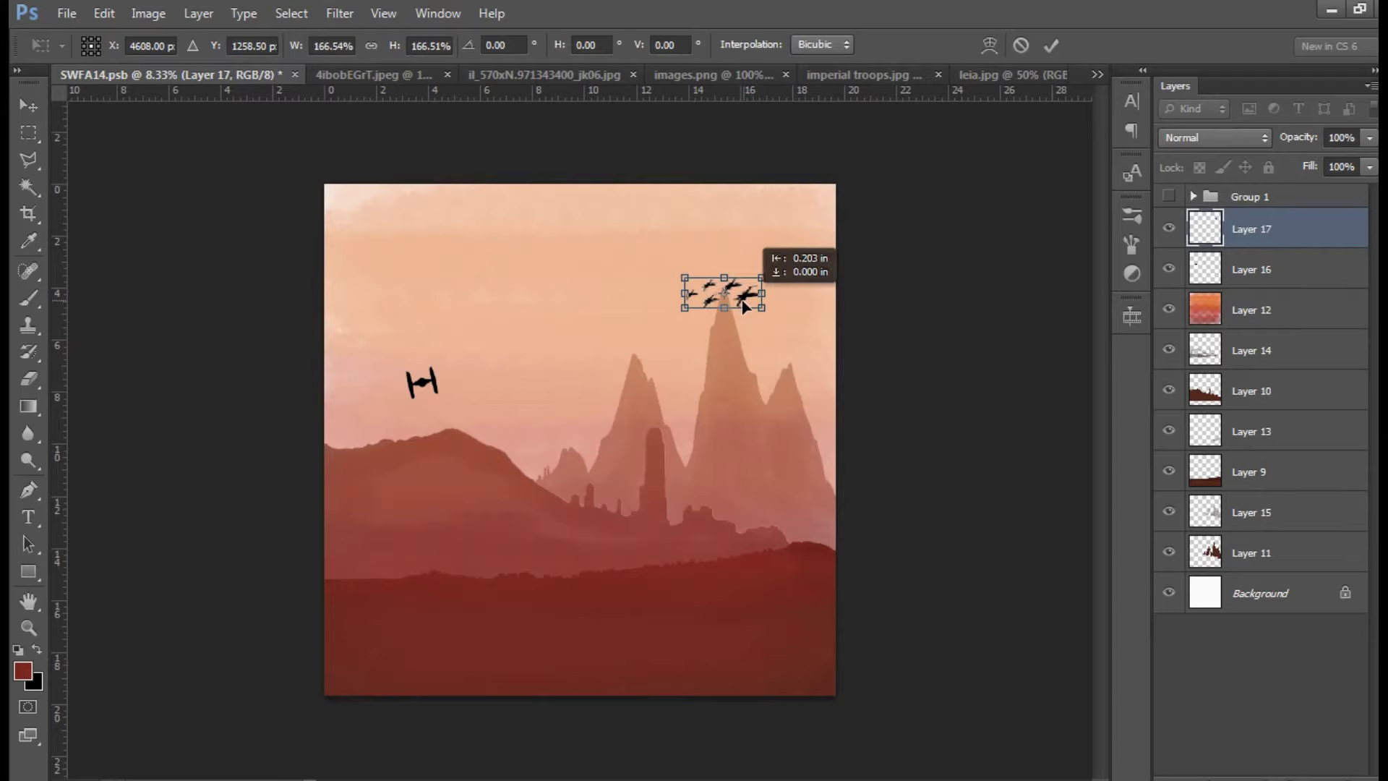
left_click(1048, 47)
left_click(289, 43)
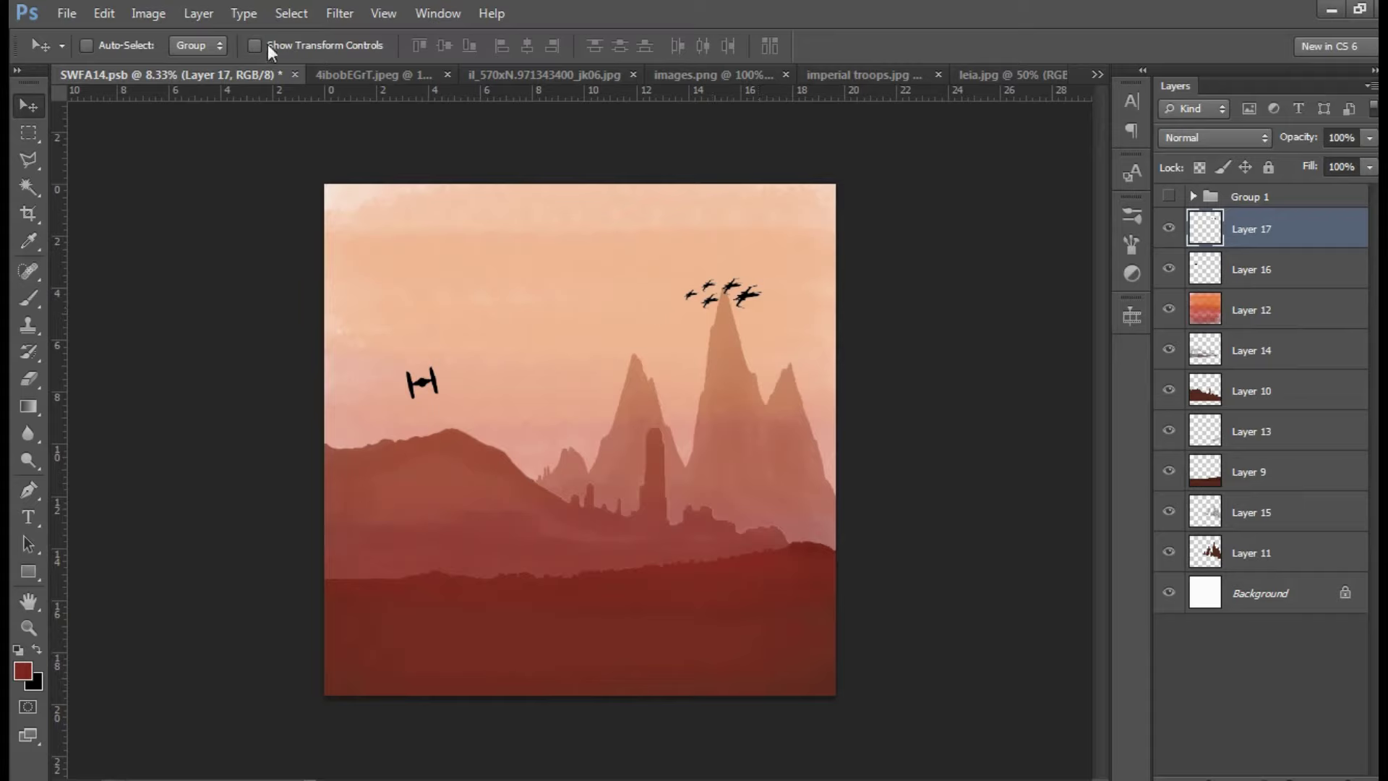
Scale the X-wings to about 126% near the peak and move Layers 16 and 17 below Layer 12
key("ctrl+t")
left_click_drag(681, 273, 663, 277)
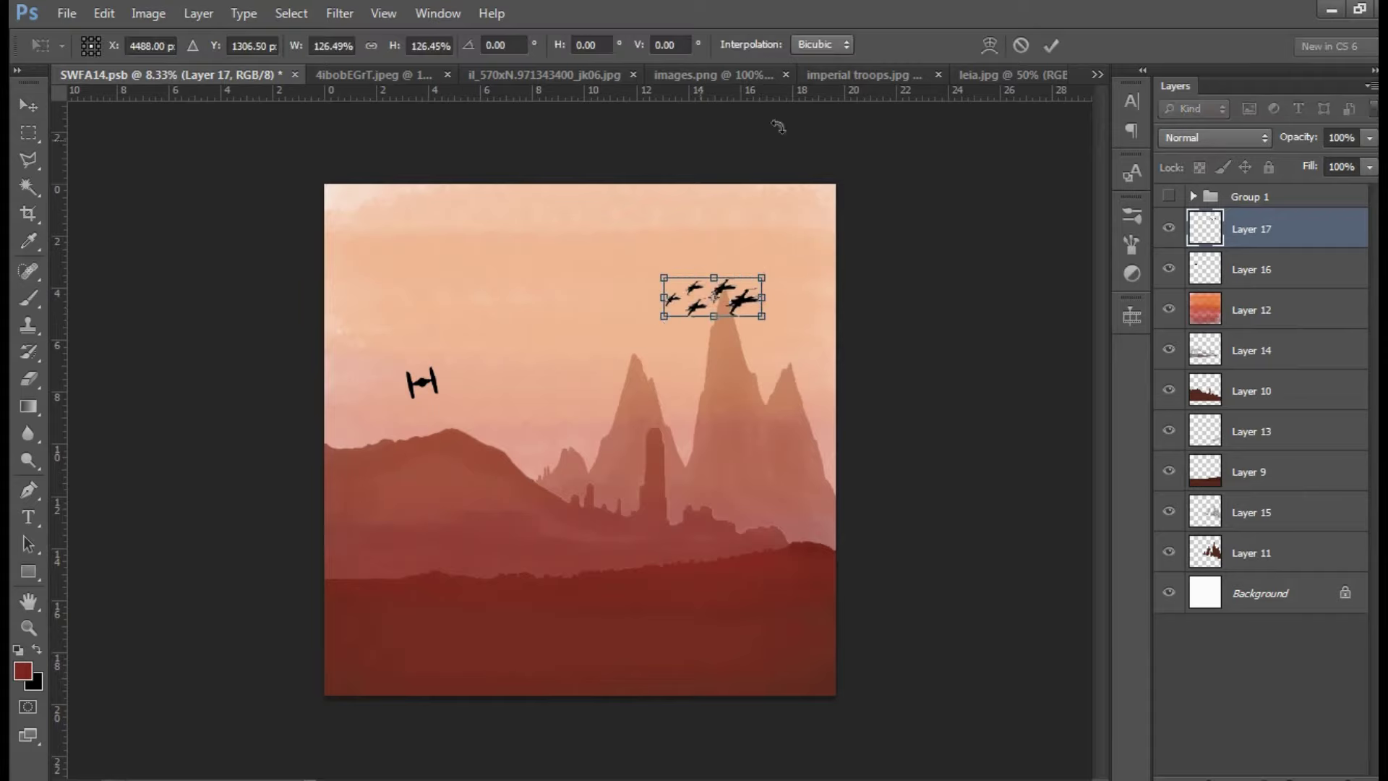
left_click(1052, 47)
left_click_drag(733, 304, 732, 318)
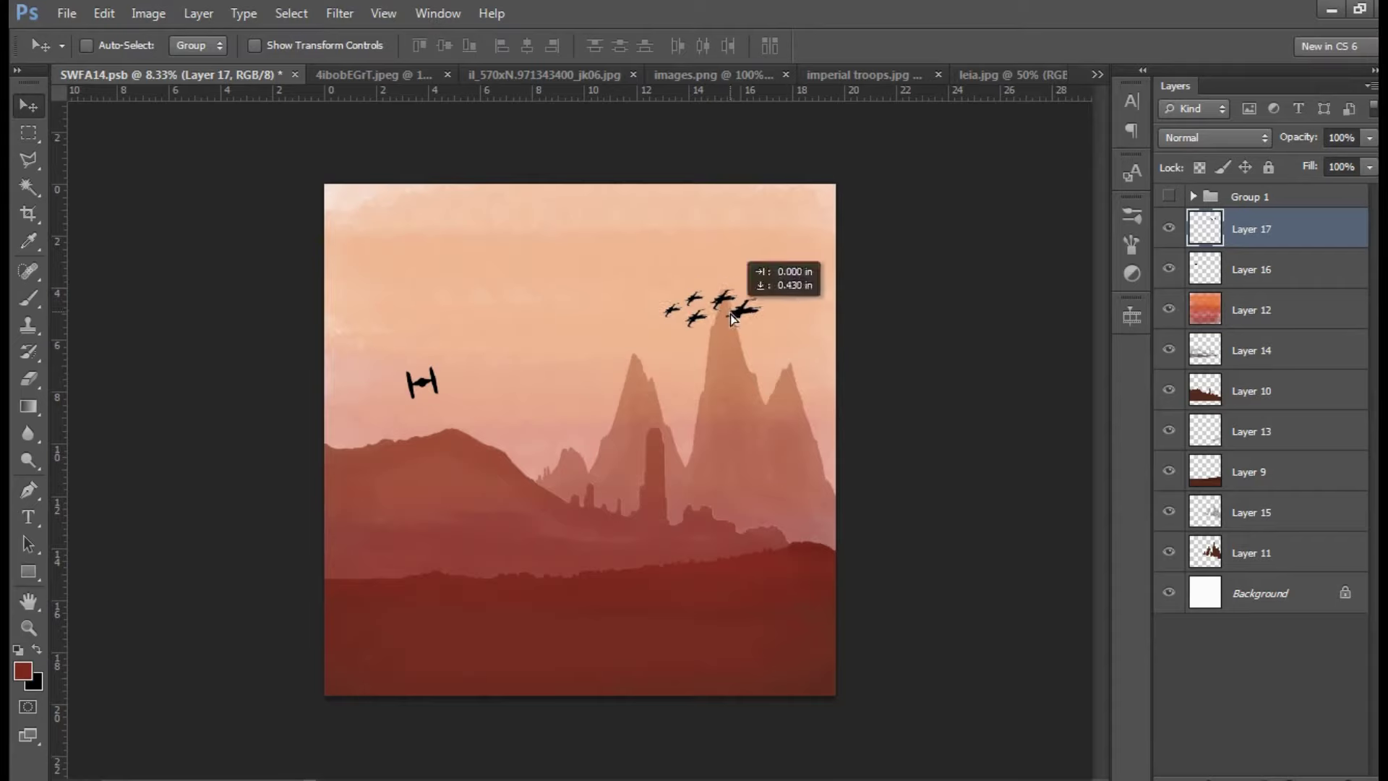
left_click(1254, 269, "shift")
left_click_drag(1254, 268, 1241, 346)
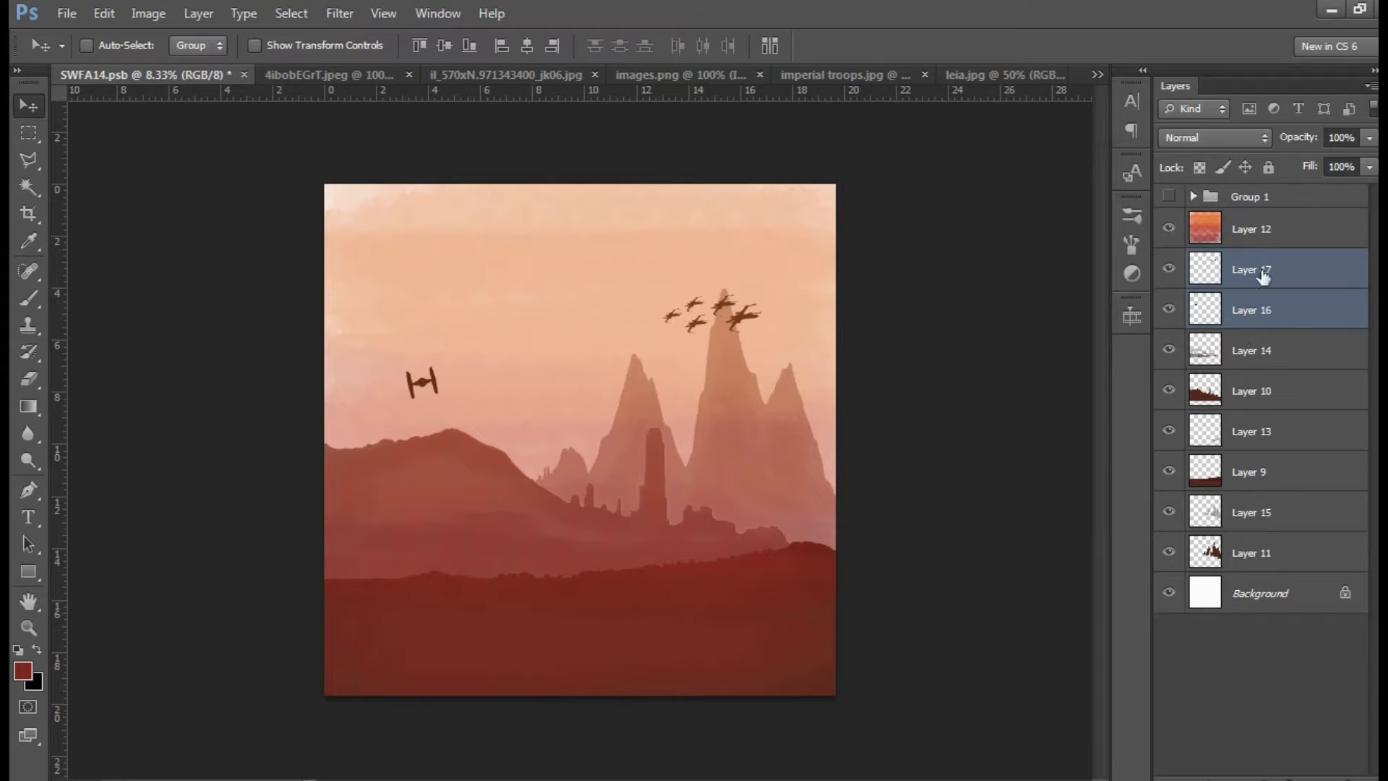
Flip the Layer 17 X-wings horizontally, stretch them to a guide, and scale them to about 136%
left_click(1186, 269)
left_click(255, 45)
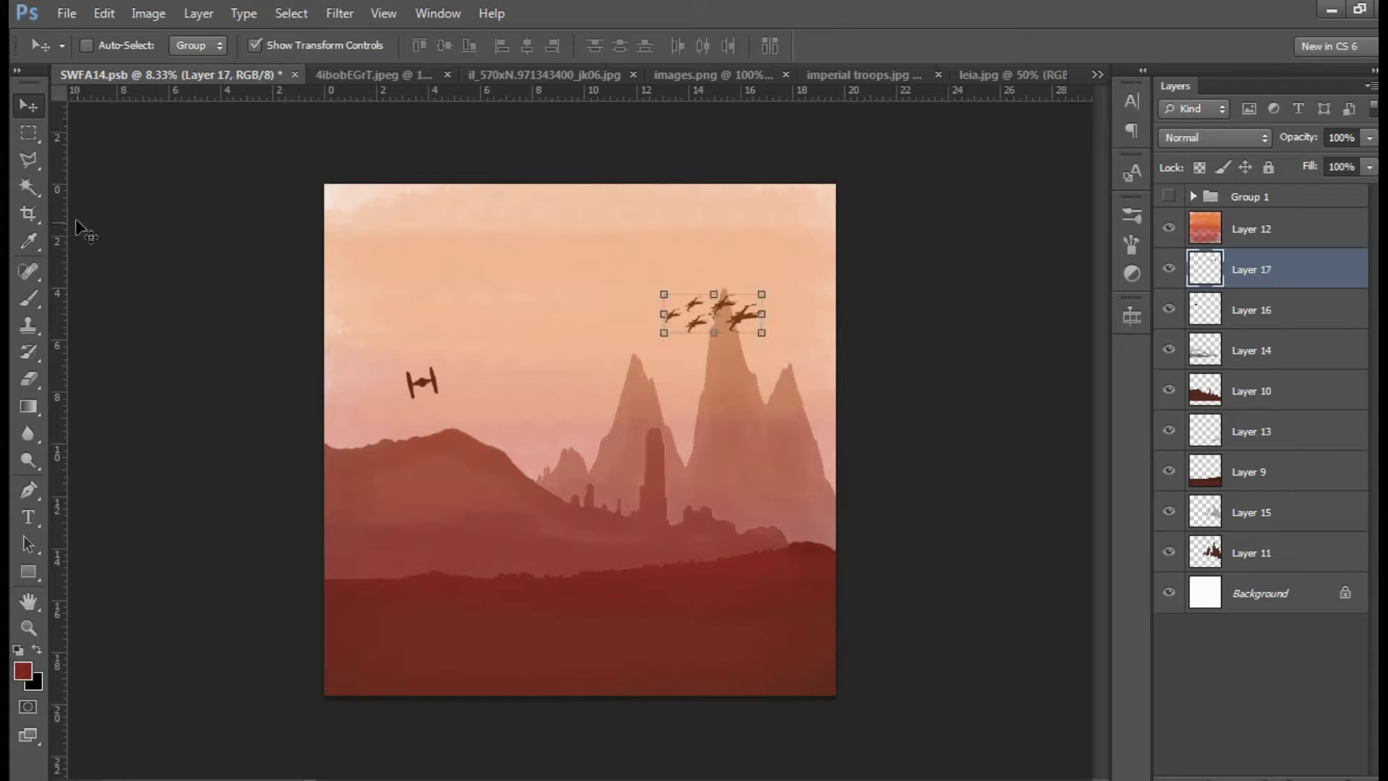
mouse_move(58, 217)
left_mouse_down()
mouse_move(663, 240)
mouse_move(763, 258)
left_mouse_up()
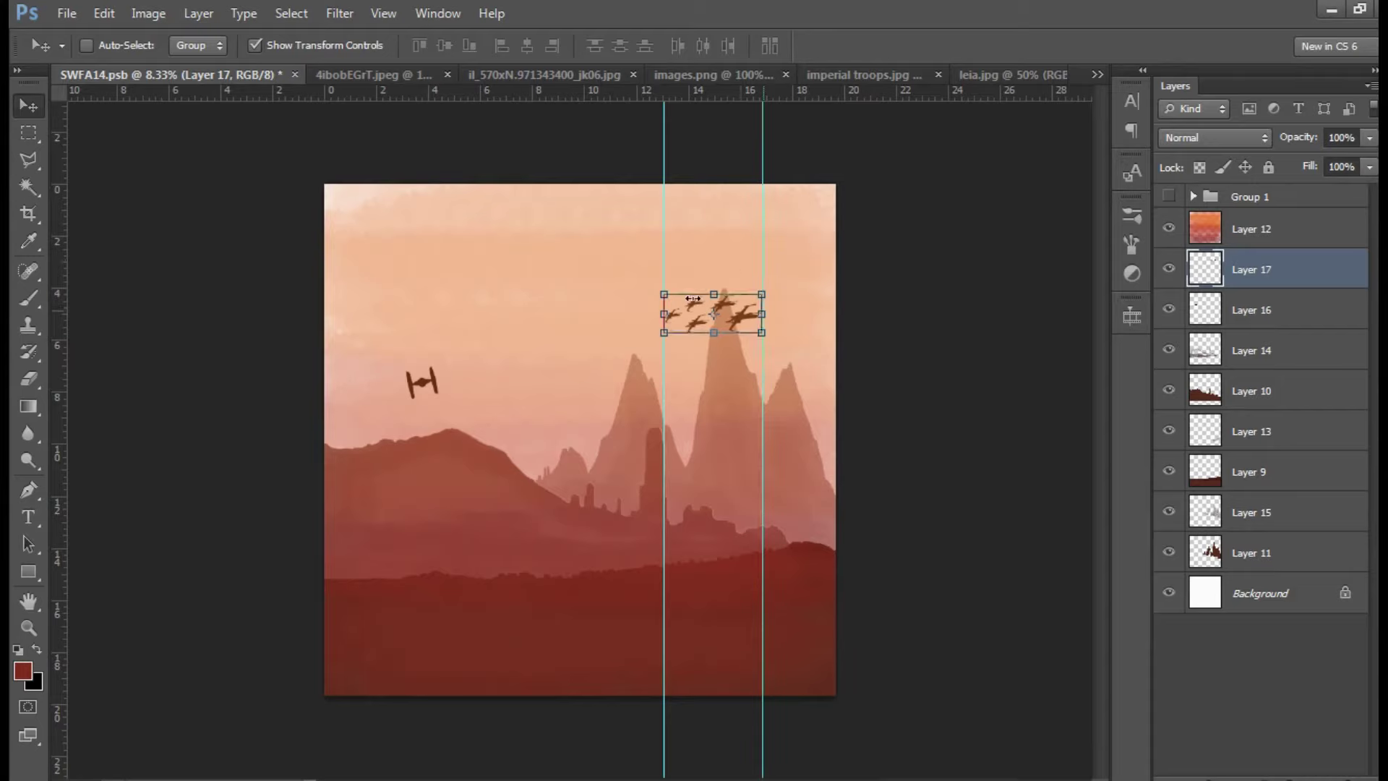
key("ctrl+t")
mouse_move(762, 314)
left_mouse_down()
mouse_move(578, 313)
mouse_move(742, 323)
mouse_move(664, 323)
left_mouse_up()
left_click(1051, 45)
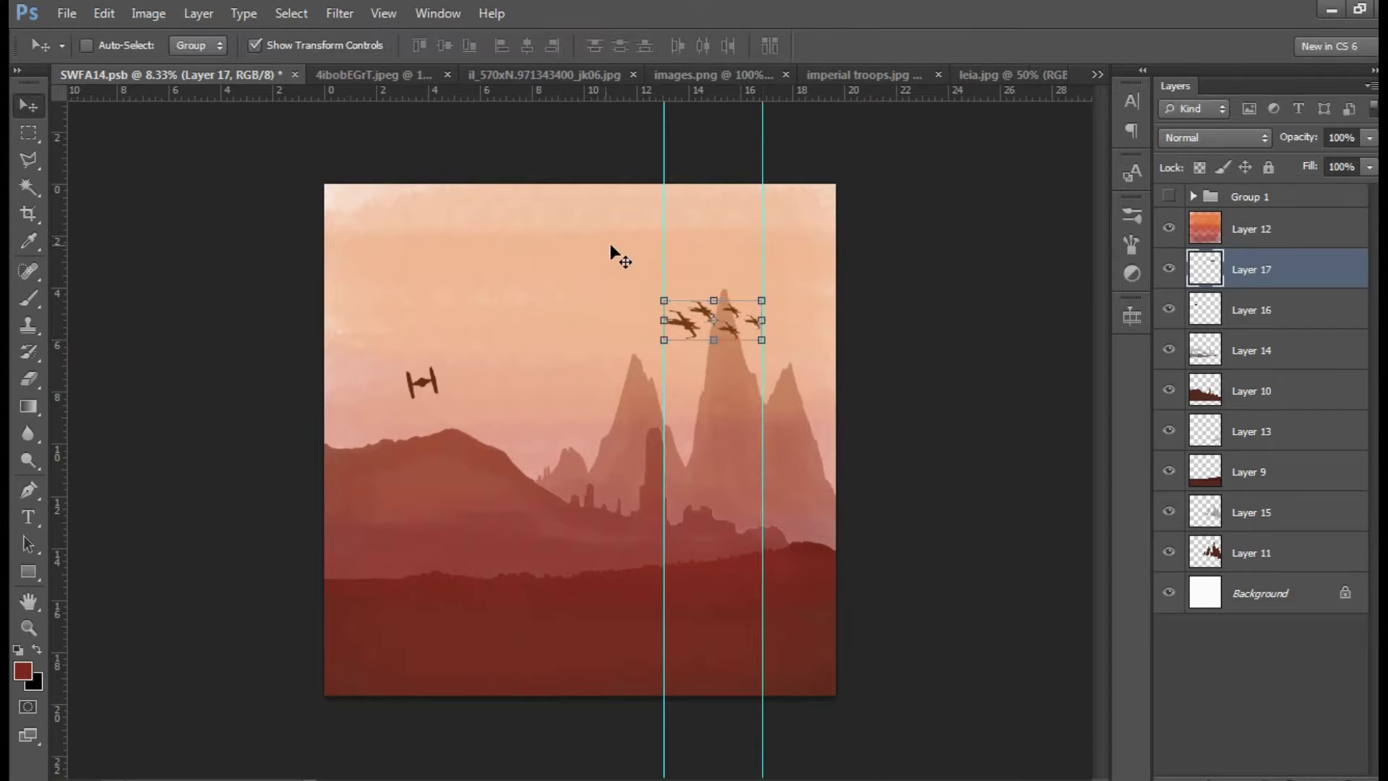
mouse_move(665, 246)
left_mouse_down()
mouse_move(214, 261)
mouse_move(108, 239)
left_mouse_up()
left_click_drag(763, 223, 108, 219)
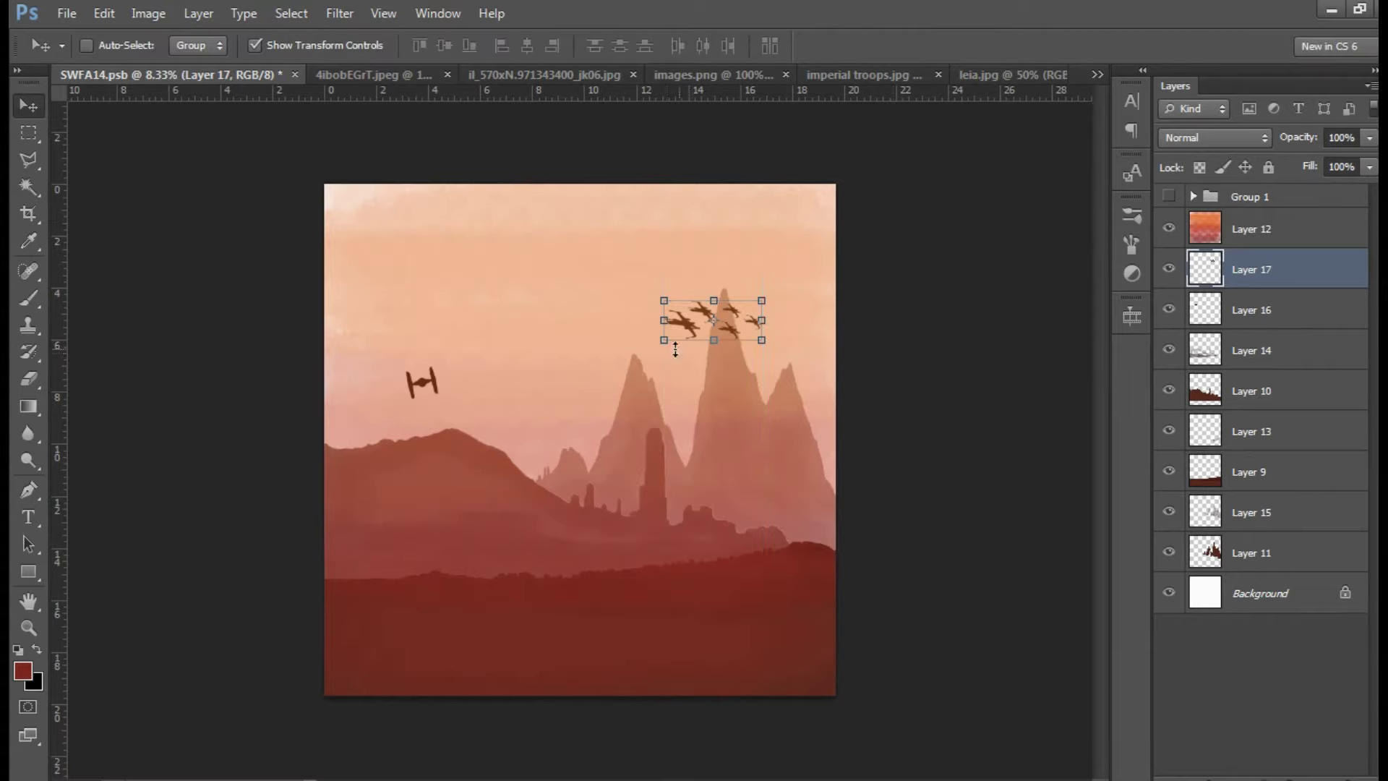
mouse_move(636, 350)
left_mouse_down()
mouse_move(600, 363)
mouse_move(640, 349)
mouse_move(662, 306)
left_mouse_up()
key("Return")
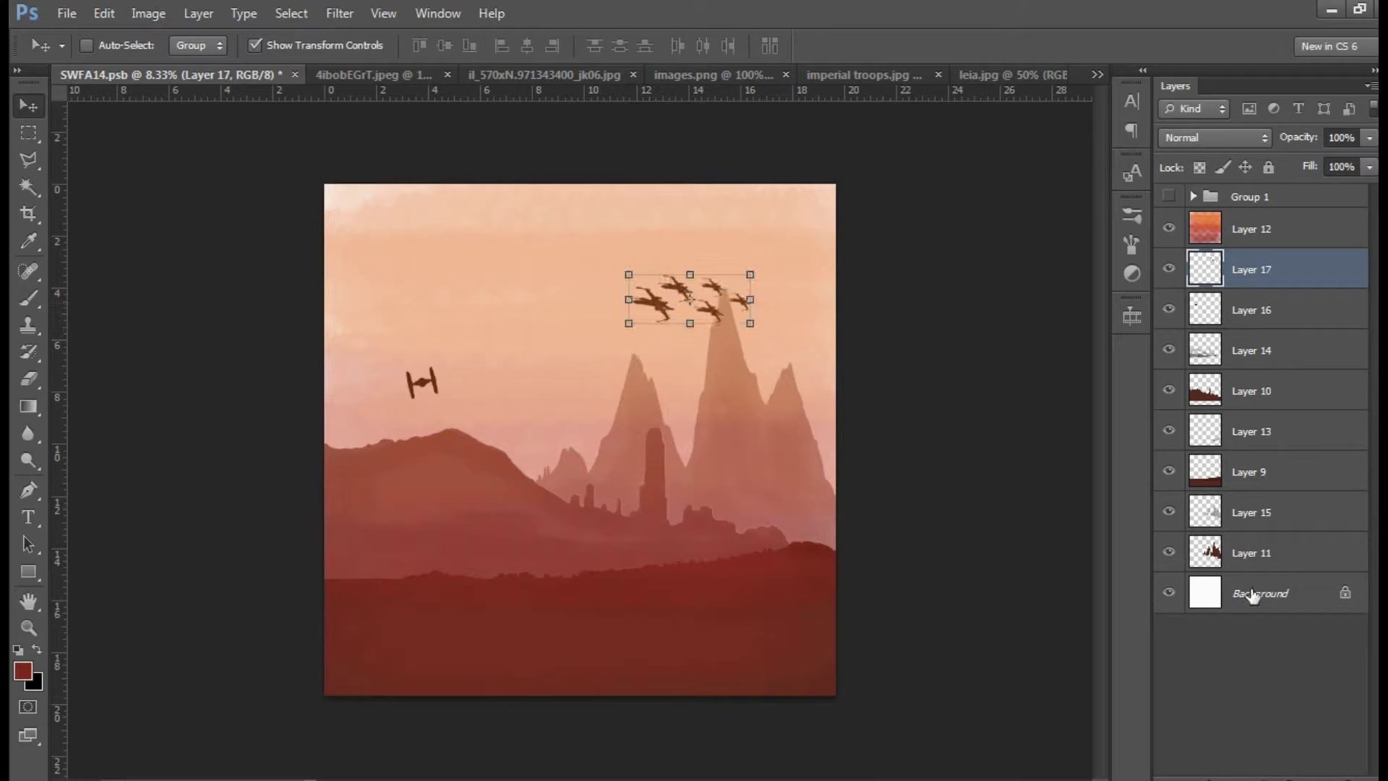
Try a Magic Wand selection of the mountains on Layer 11, then deselect it
left_click(1251, 560)
key("w")
left_click(719, 366)
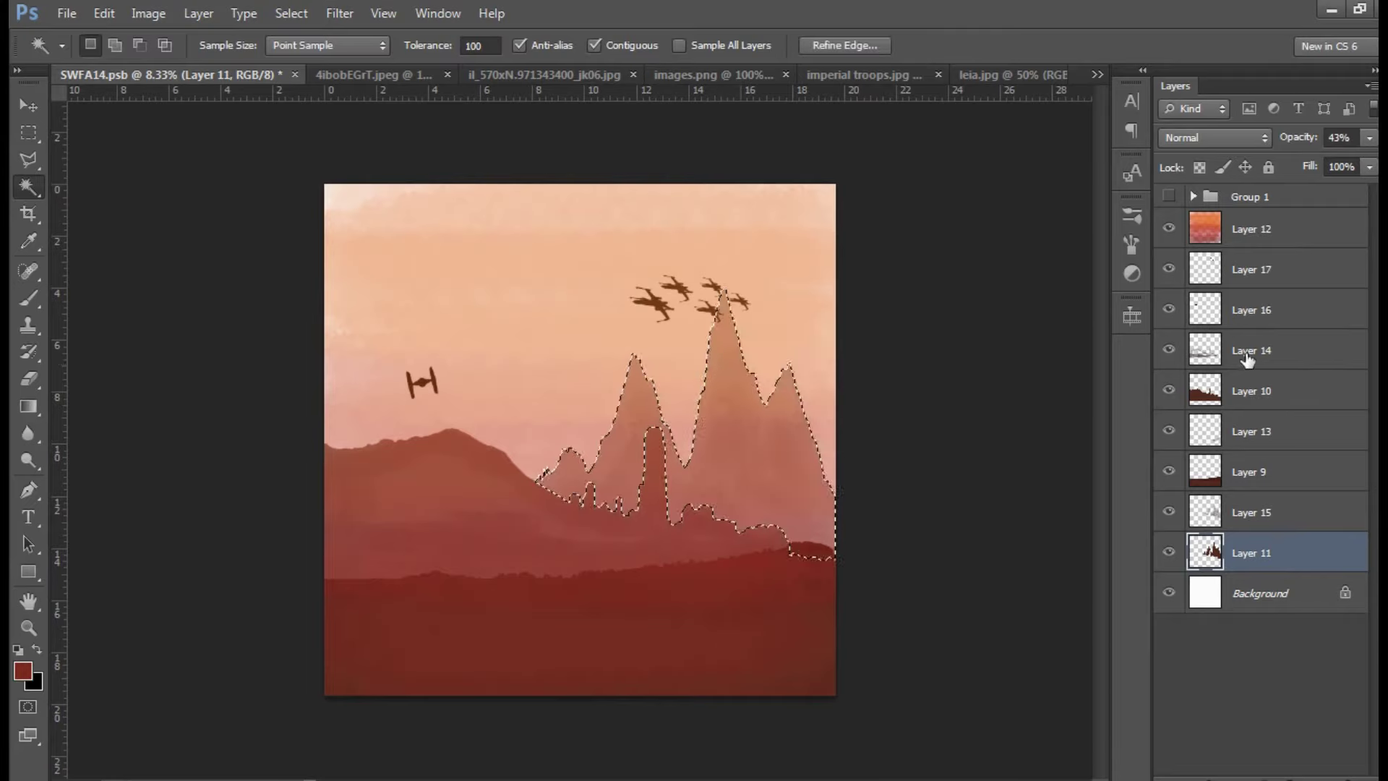
left_click(1255, 273)
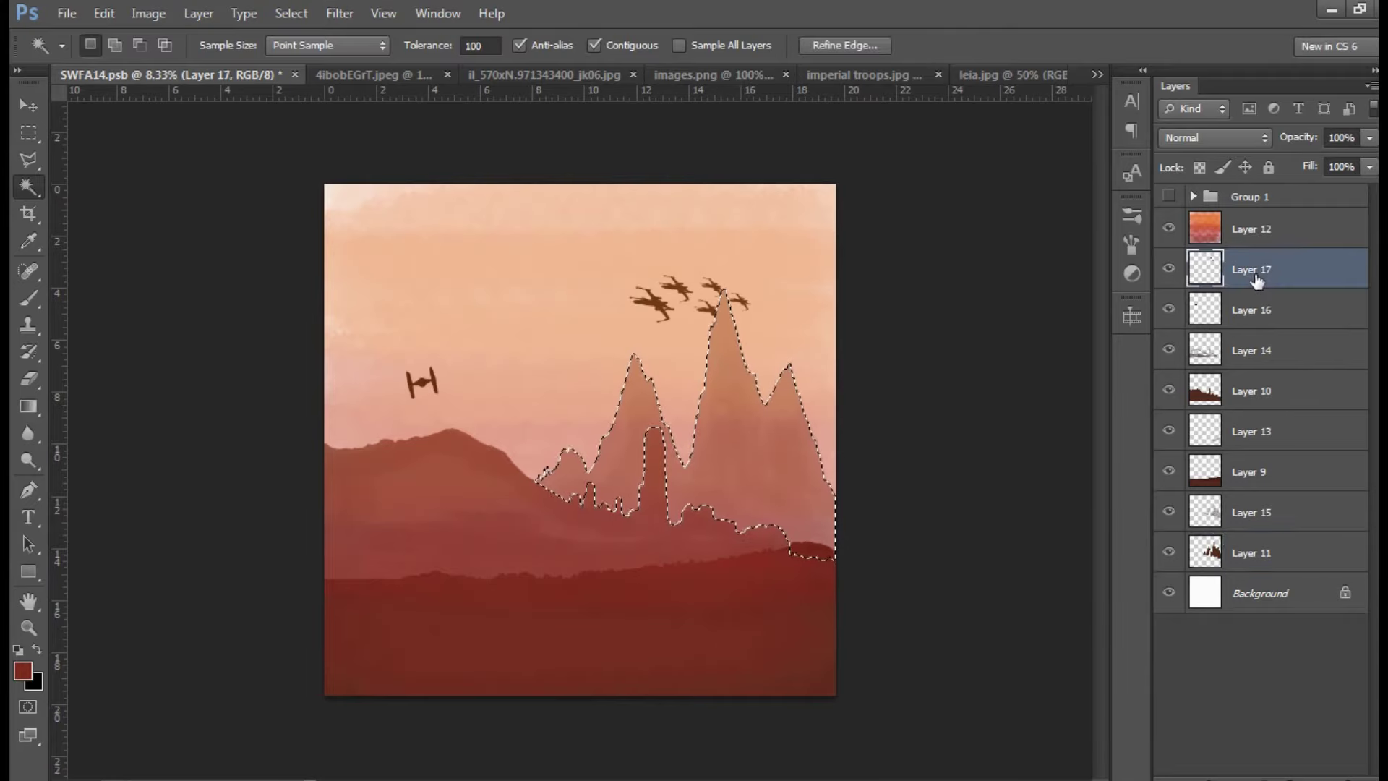
key("ctrl+d")
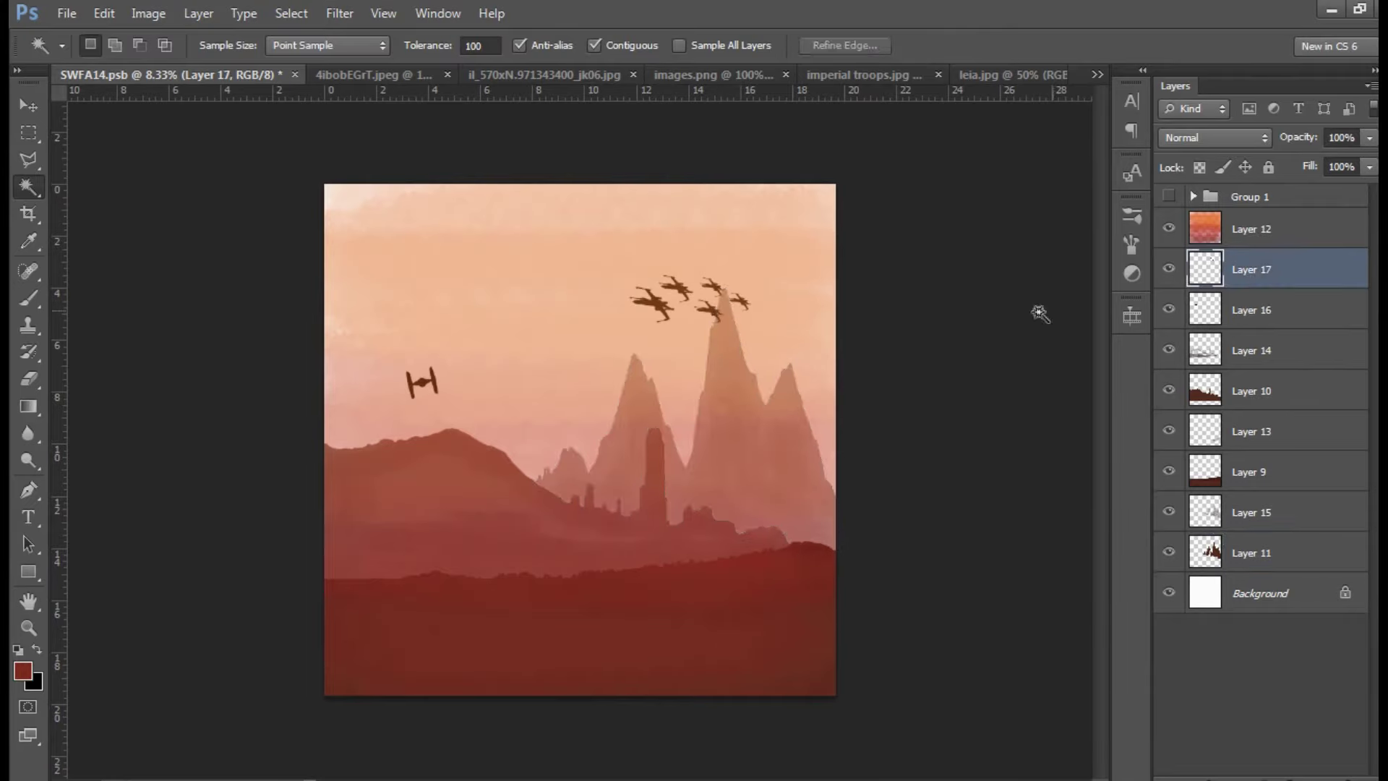
left_click(27, 106)
Drag a second TIE fighter from images.png into the poster sky
left_click(435, 71)
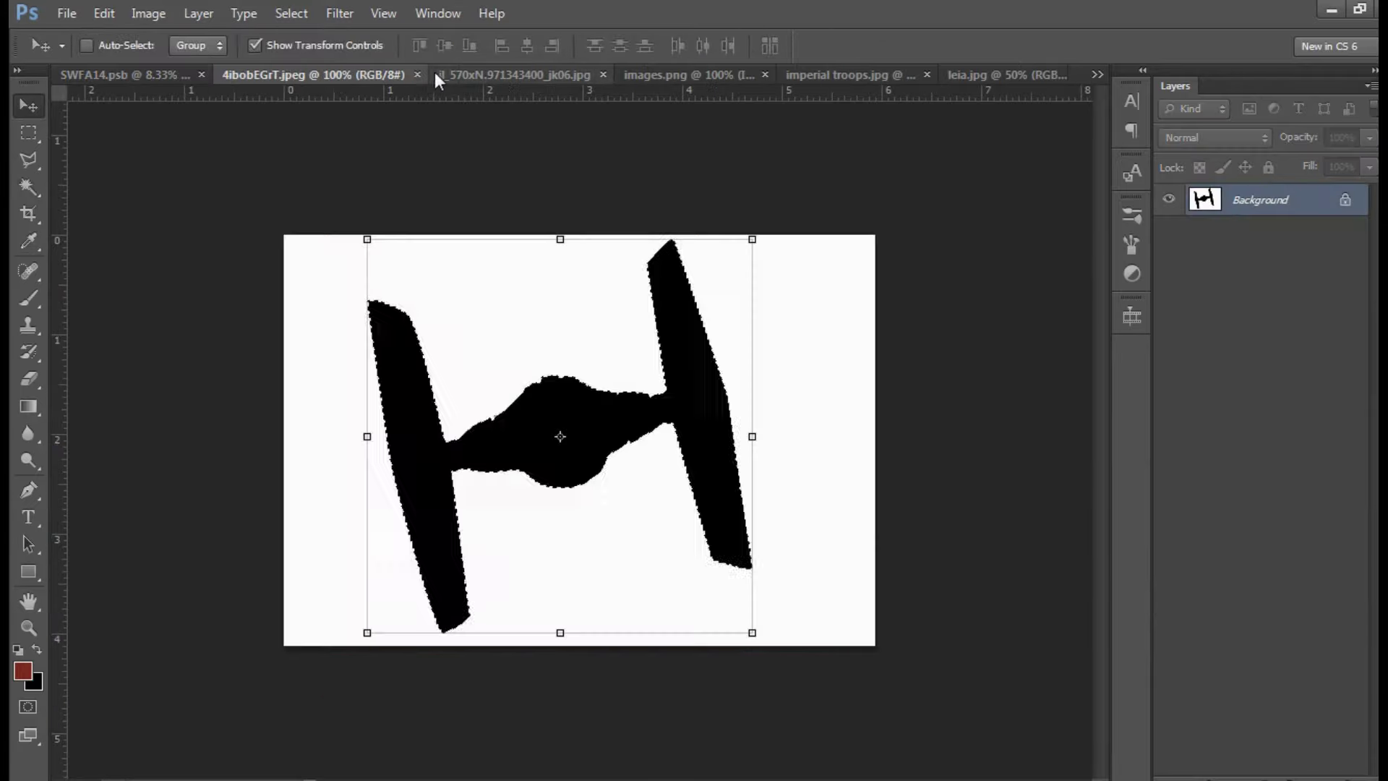
left_click(410, 71)
left_click(482, 72)
left_click(511, 75)
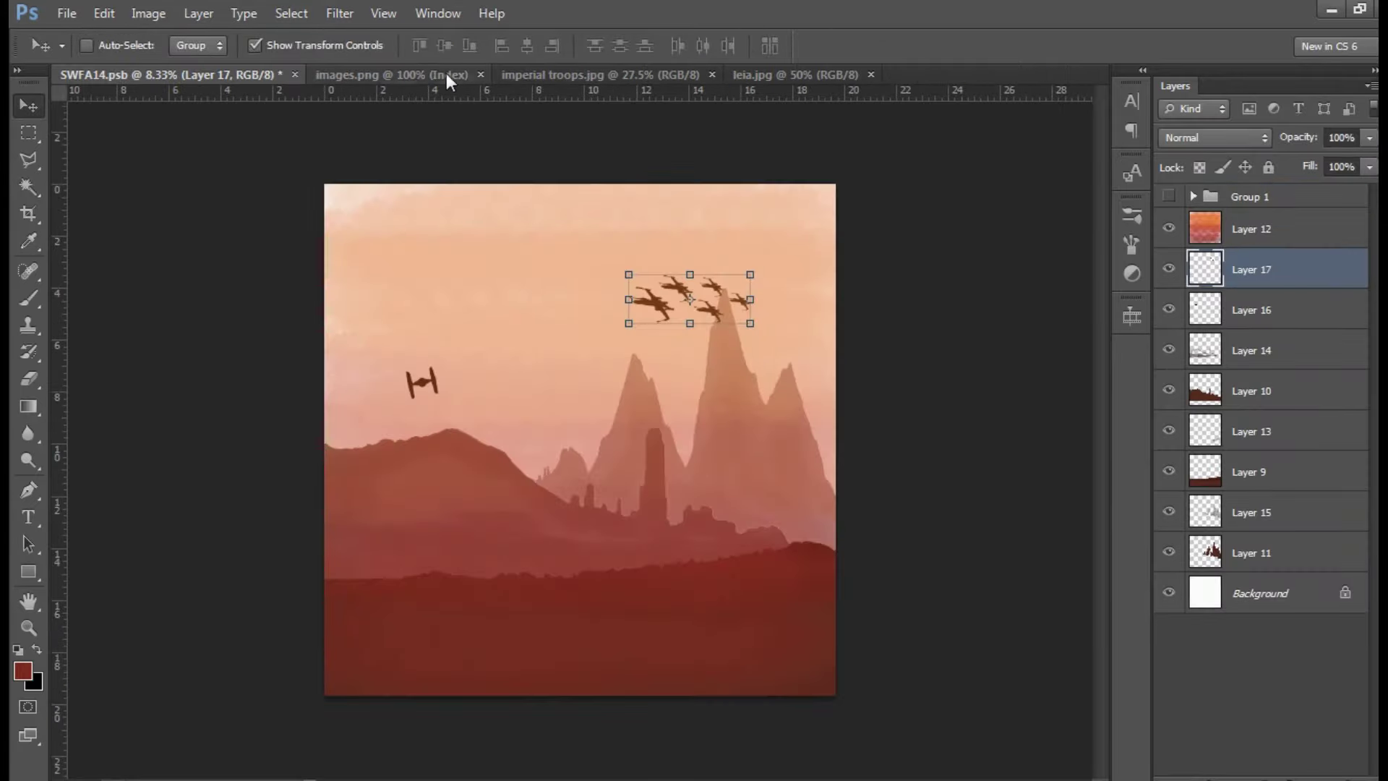
left_click(445, 72)
mouse_move(633, 387)
left_mouse_down()
mouse_move(214, 84)
mouse_move(518, 280)
left_mouse_up()
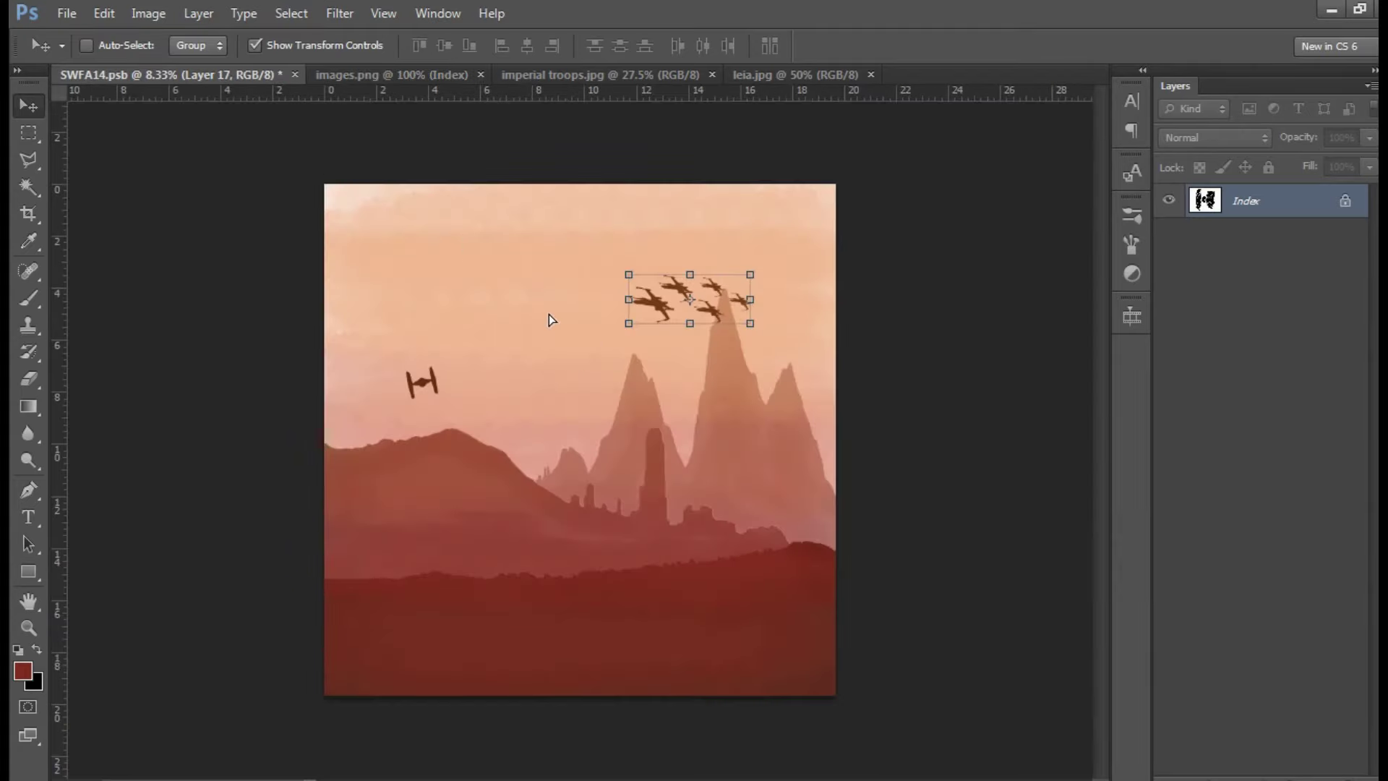
mouse_move(561, 335)
left_mouse_down()
mouse_move(548, 315)
mouse_move(575, 352)
left_mouse_up()
Scale the new TIE fighter to about 258%, mirror it, and place it above the first one
key("ctrl+t")
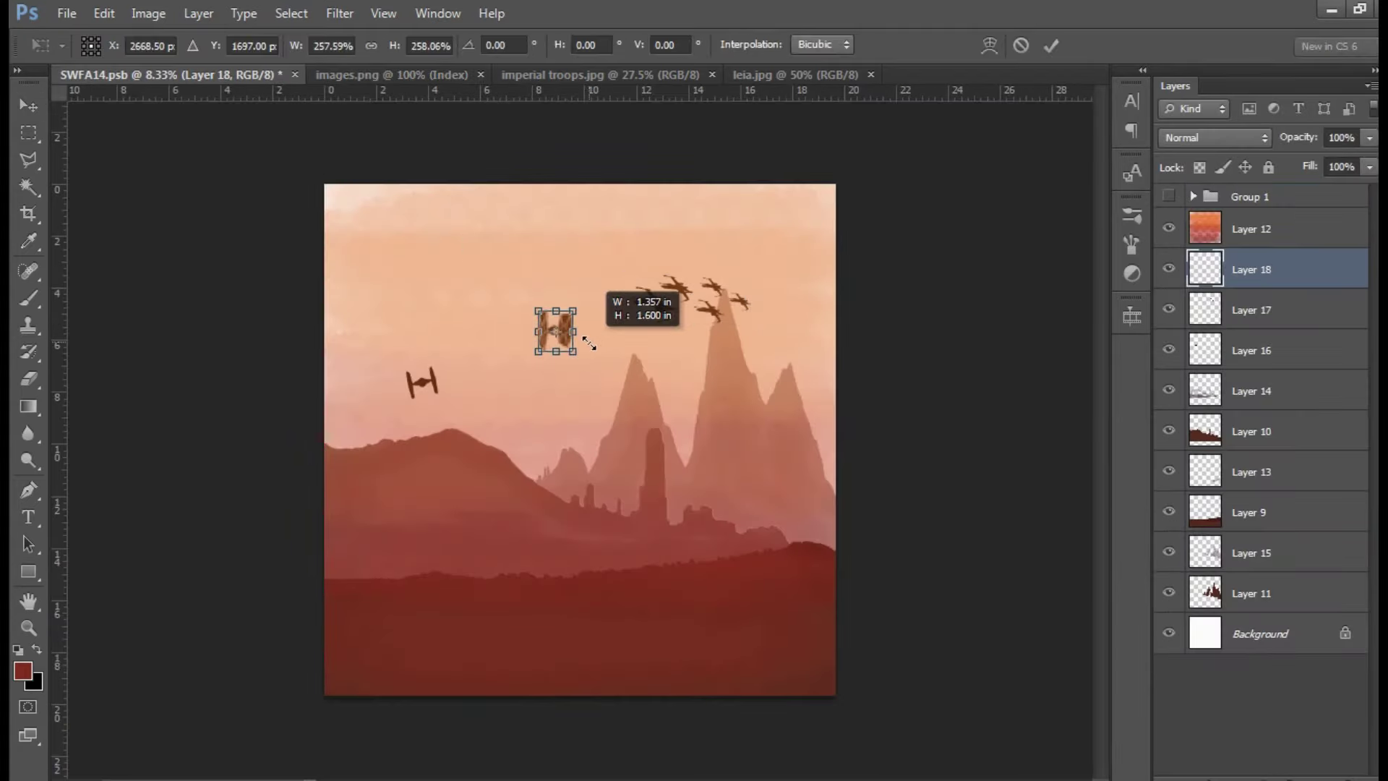
left_click(1052, 46)
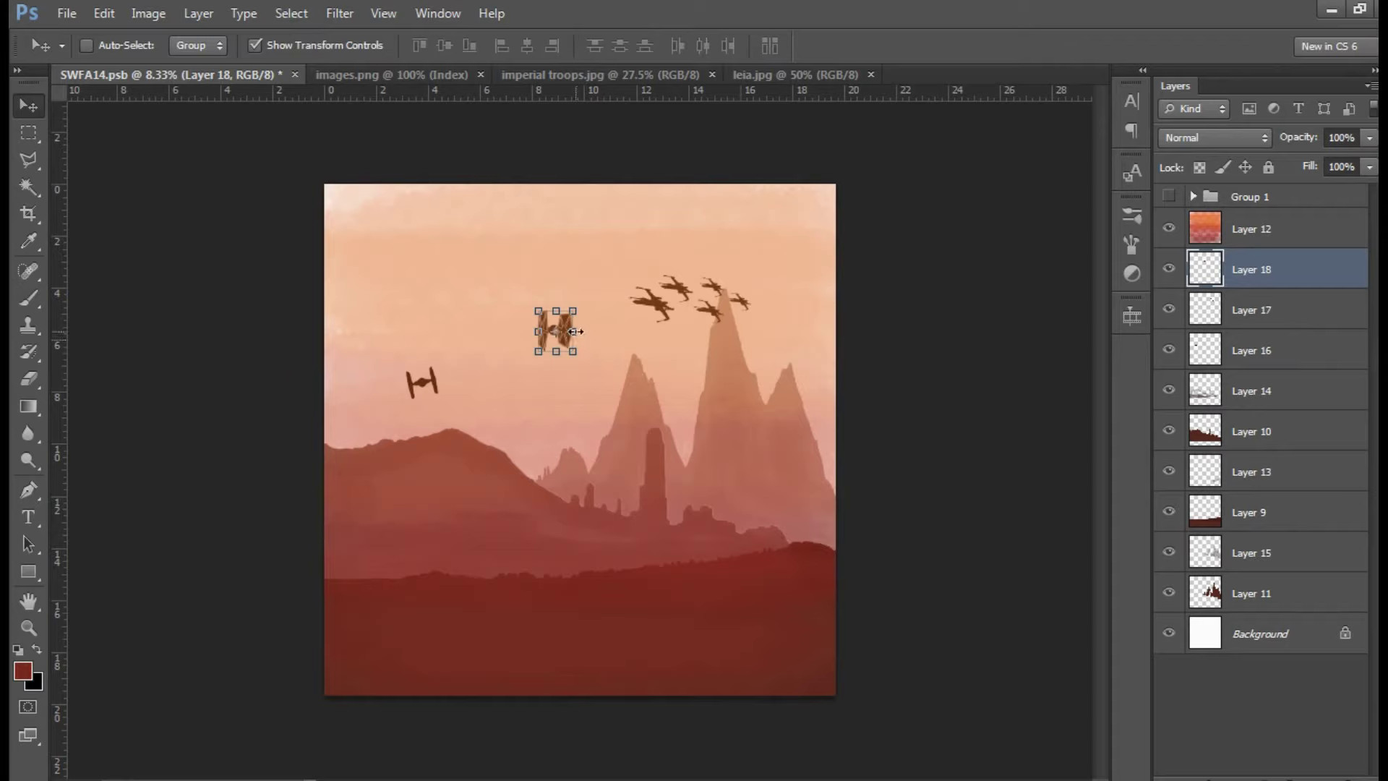
left_click_drag(573, 331, 504, 333)
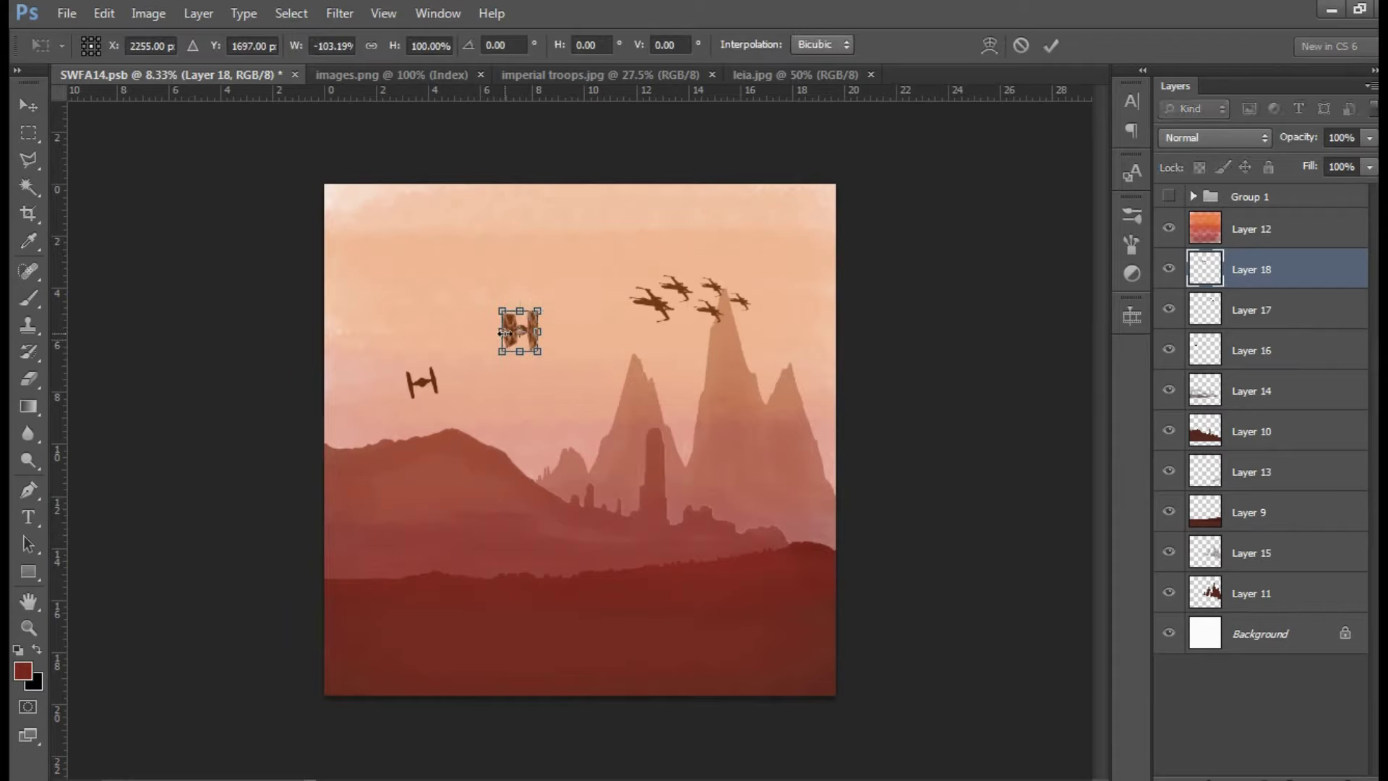
left_click(1050, 45)
mouse_move(519, 337)
left_mouse_down()
mouse_move(536, 330)
mouse_move(501, 346)
mouse_move(413, 330)
left_mouse_up()
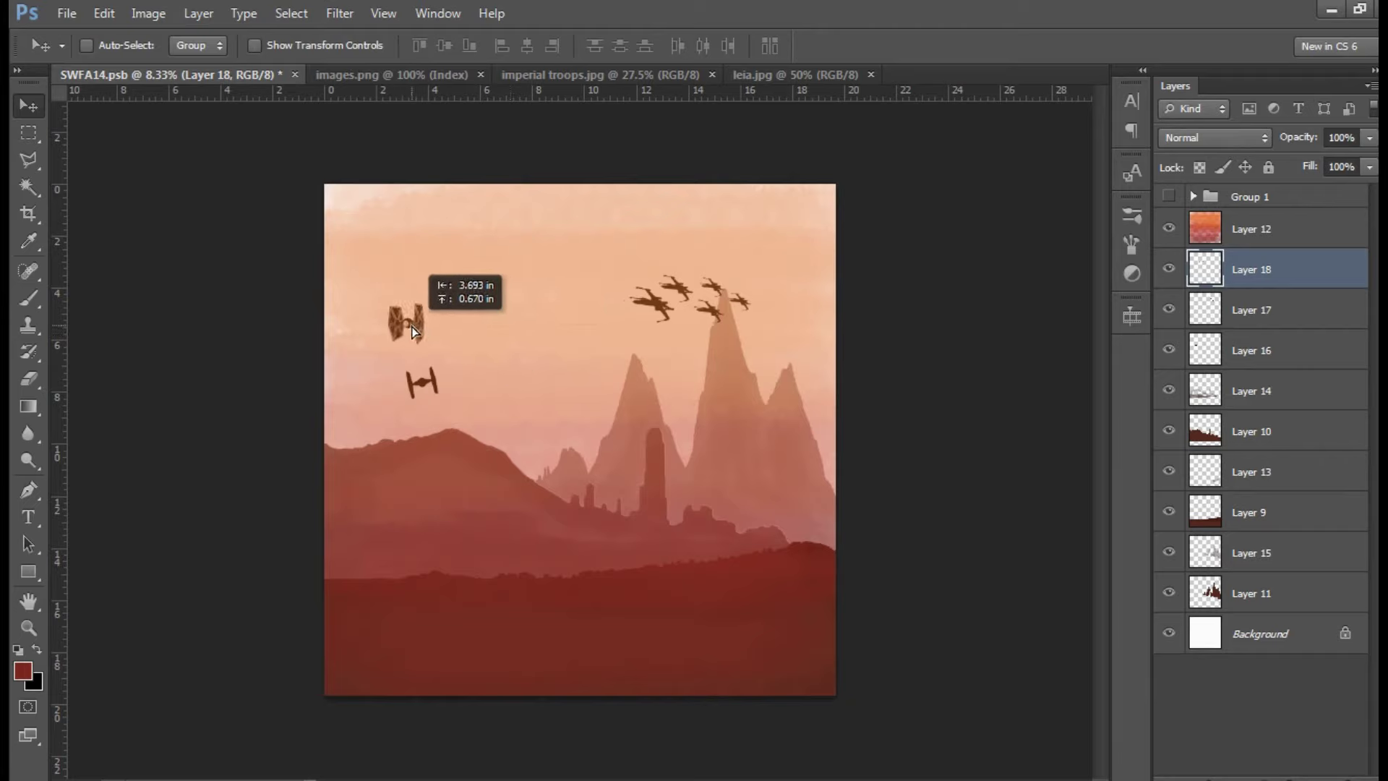
left_click_drag(413, 329, 413, 330)
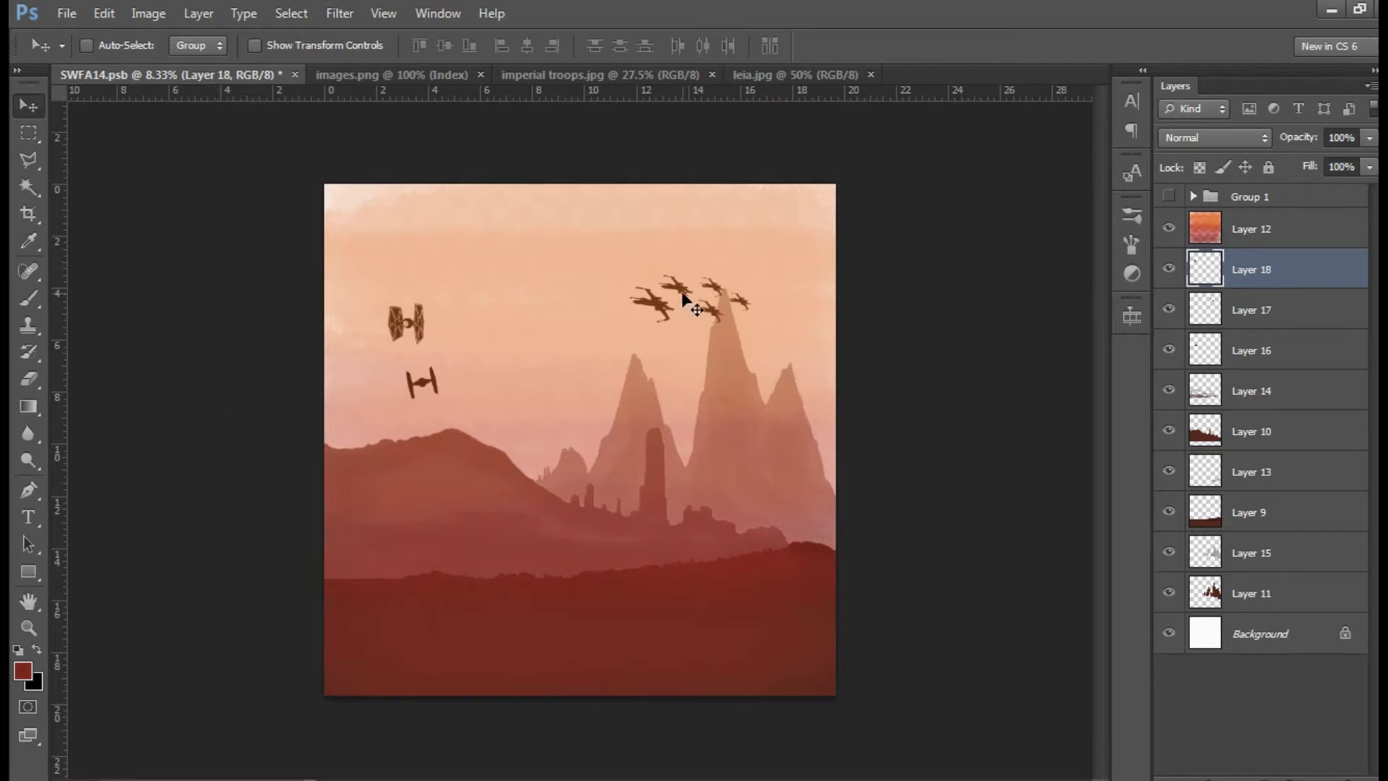
Rotate the Layer 17 X-wing formation about −6.7° and save the poster
left_click(1245, 311)
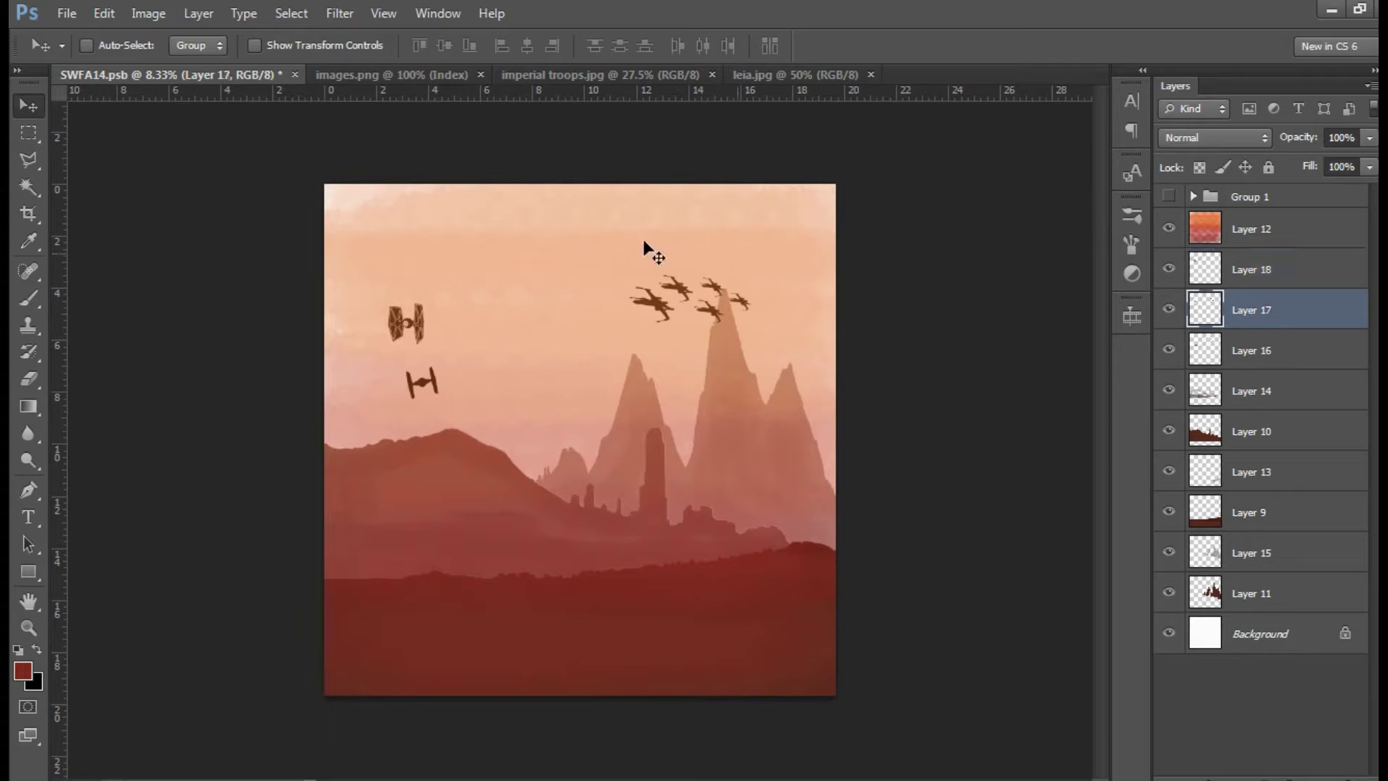
left_click(255, 45)
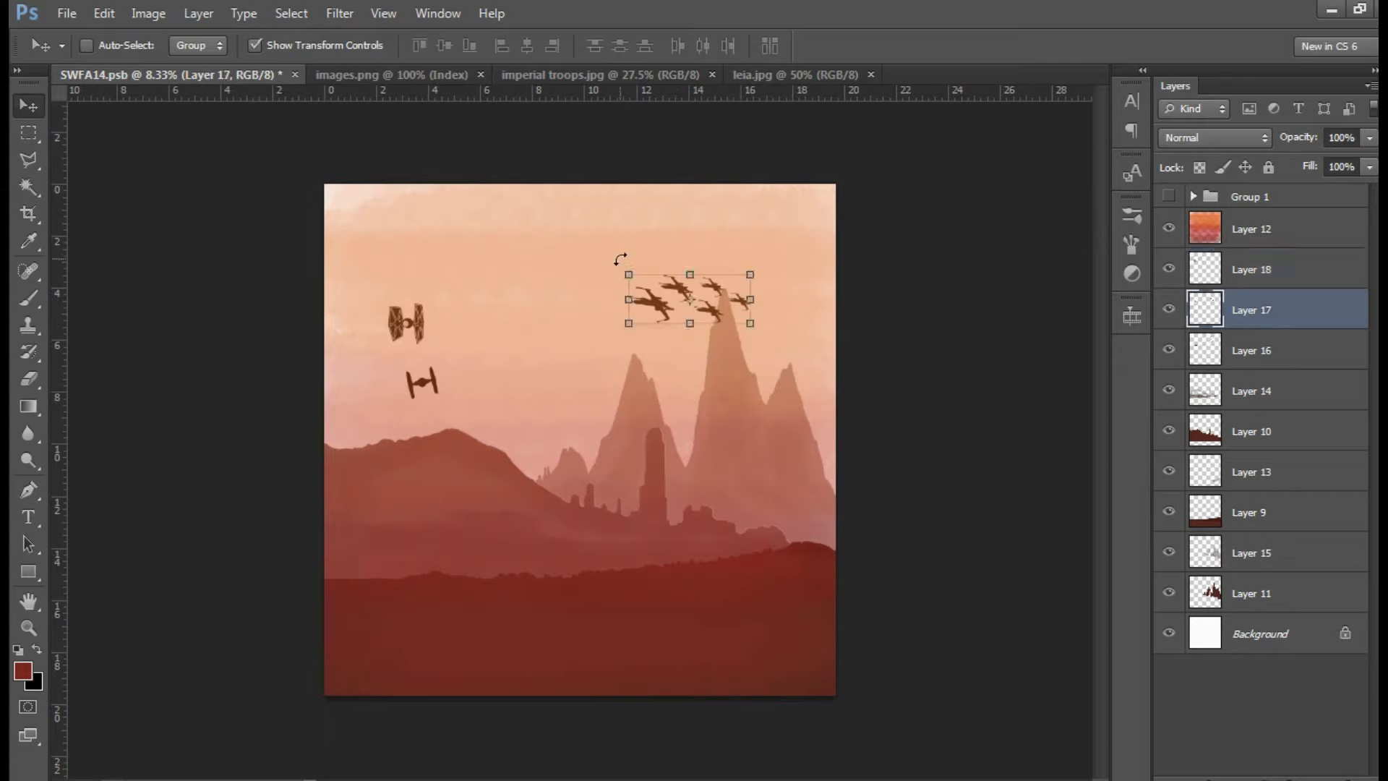
left_click_drag(619, 258, 611, 266)
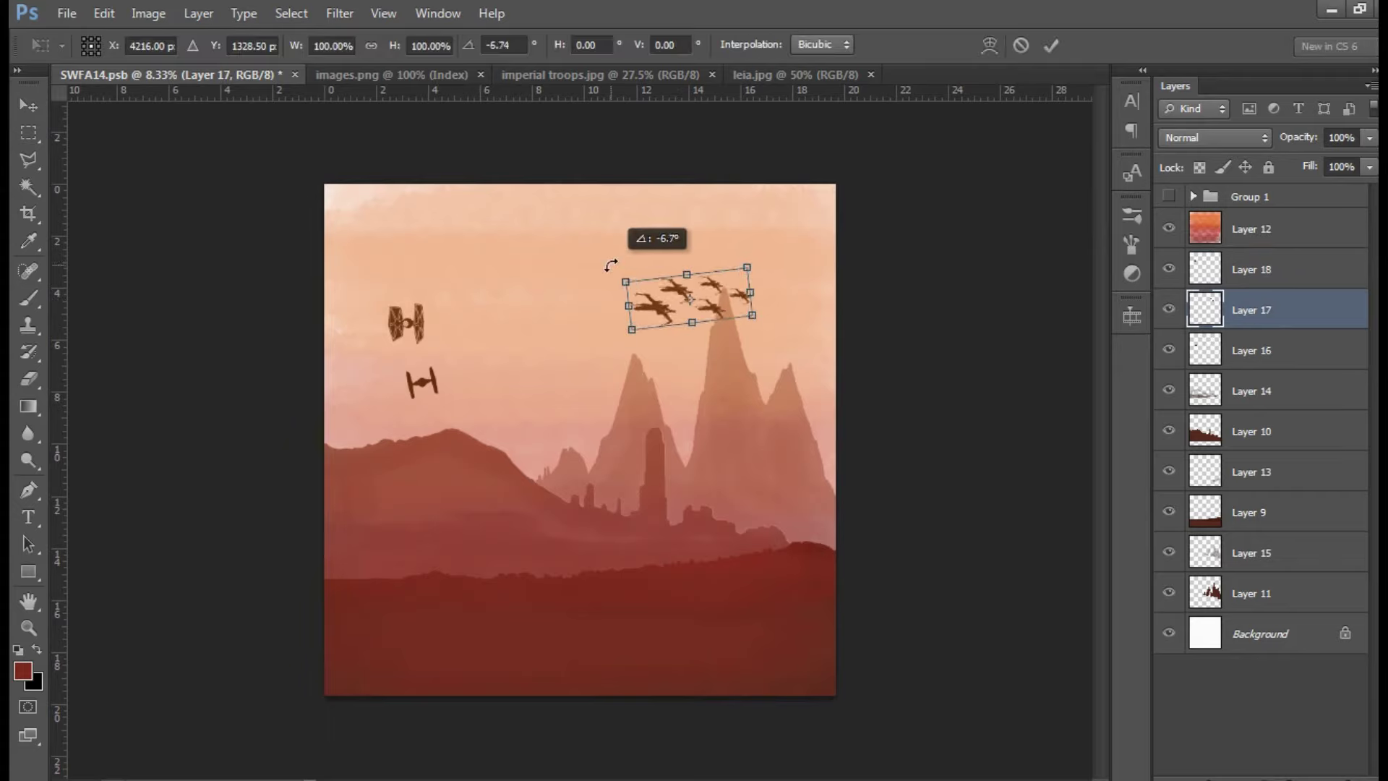
left_click(1048, 45)
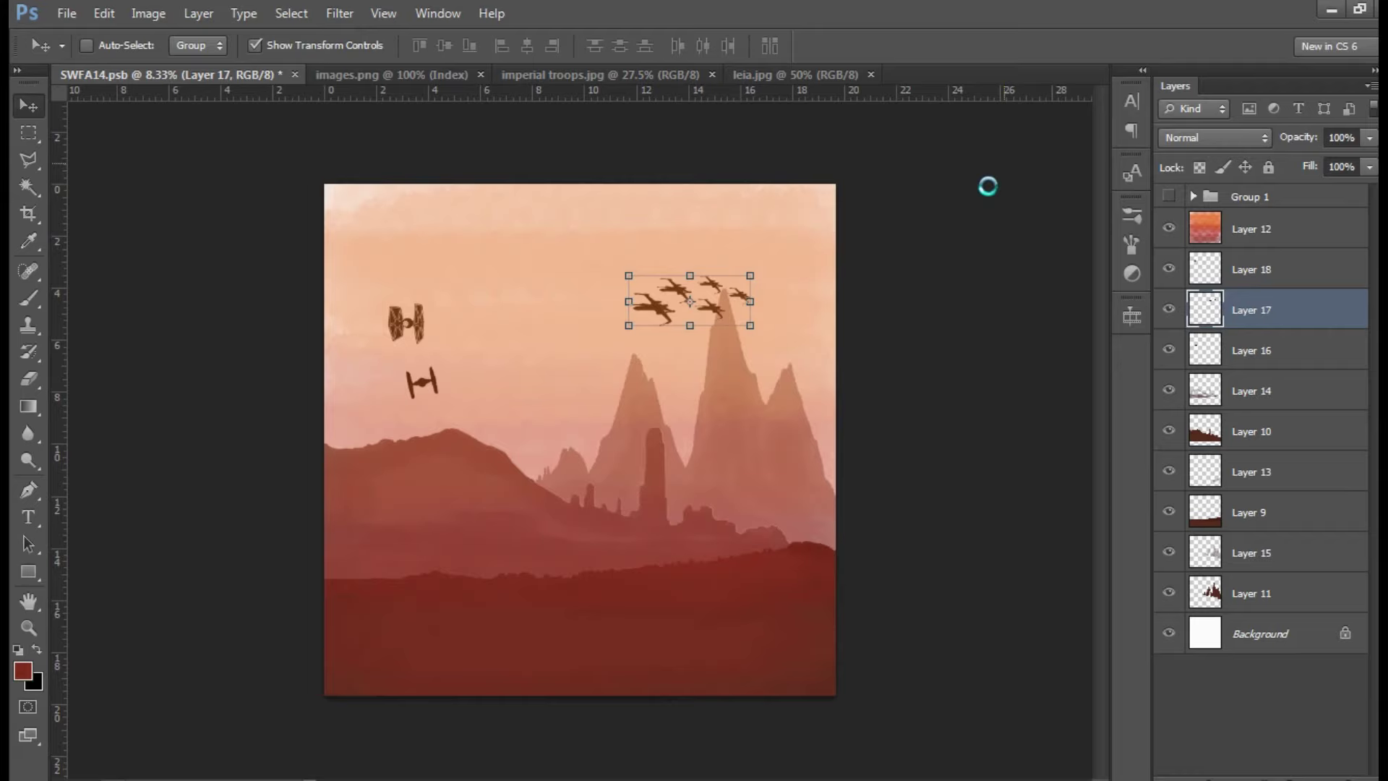
key("ctrl+s")
Shift the upper TIE fighter right, tilt the lower one about 8.7°, and bring the AT-AT into the poster
left_click(404, 323, "ctrl")
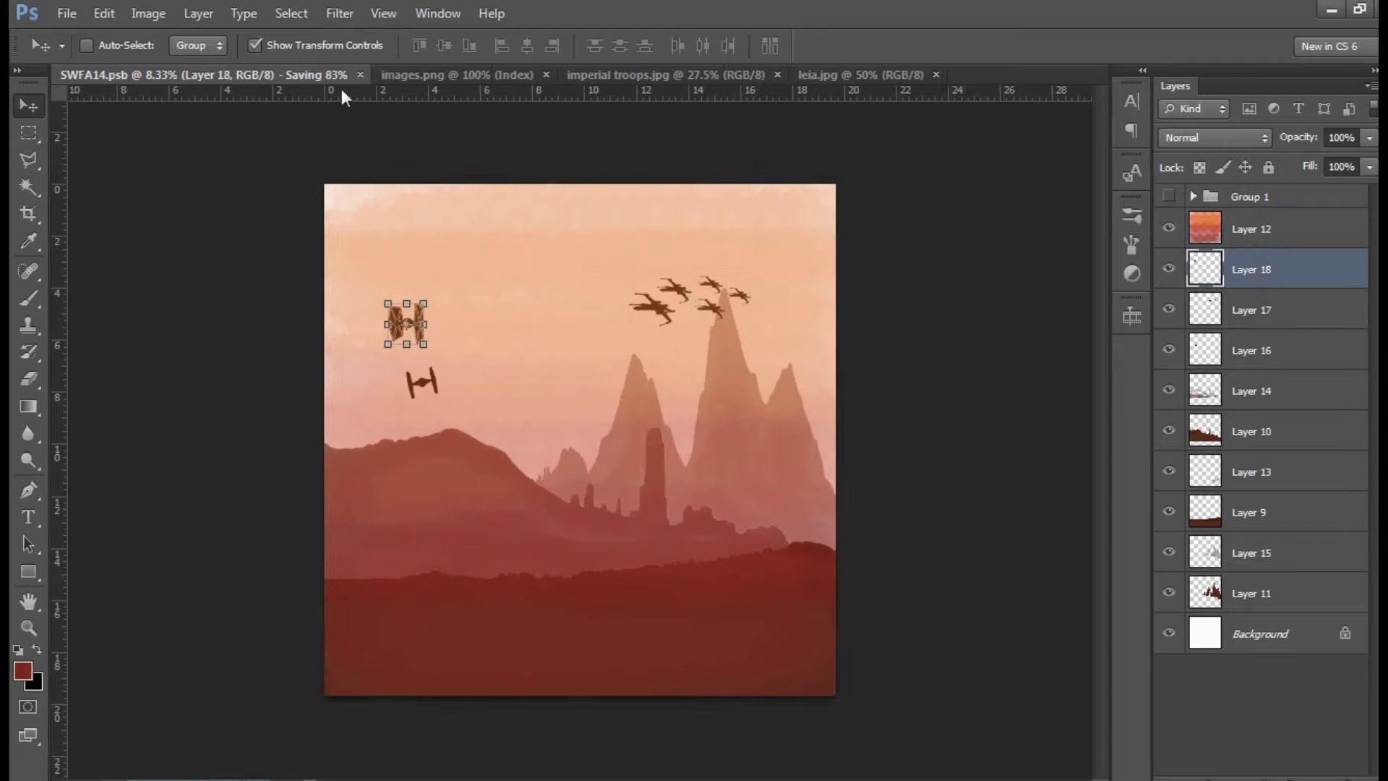
left_click_drag(403, 324, 456, 335)
left_click(421, 383, "ctrl")
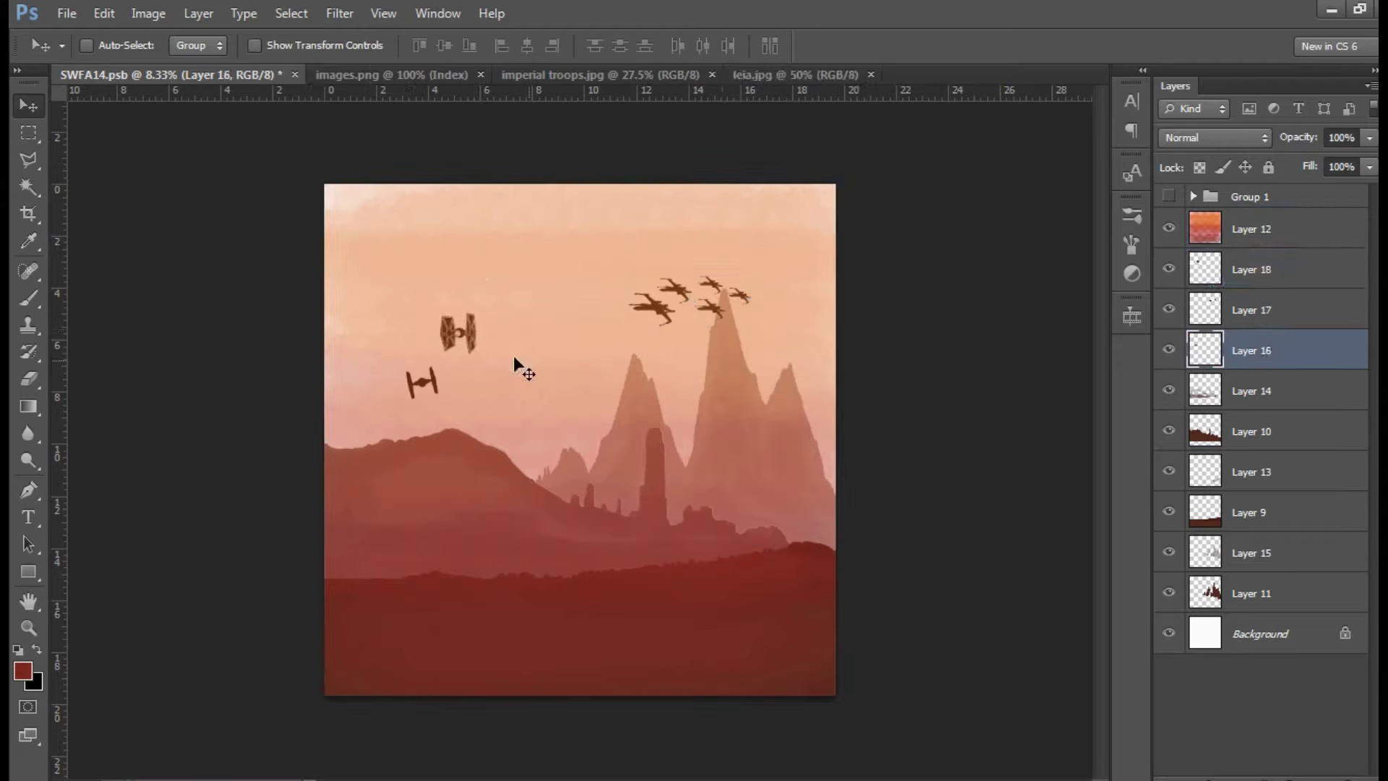
mouse_move(421, 383)
left_mouse_down()
mouse_move(409, 383)
mouse_move(437, 364)
left_mouse_up()
left_click(254, 45)
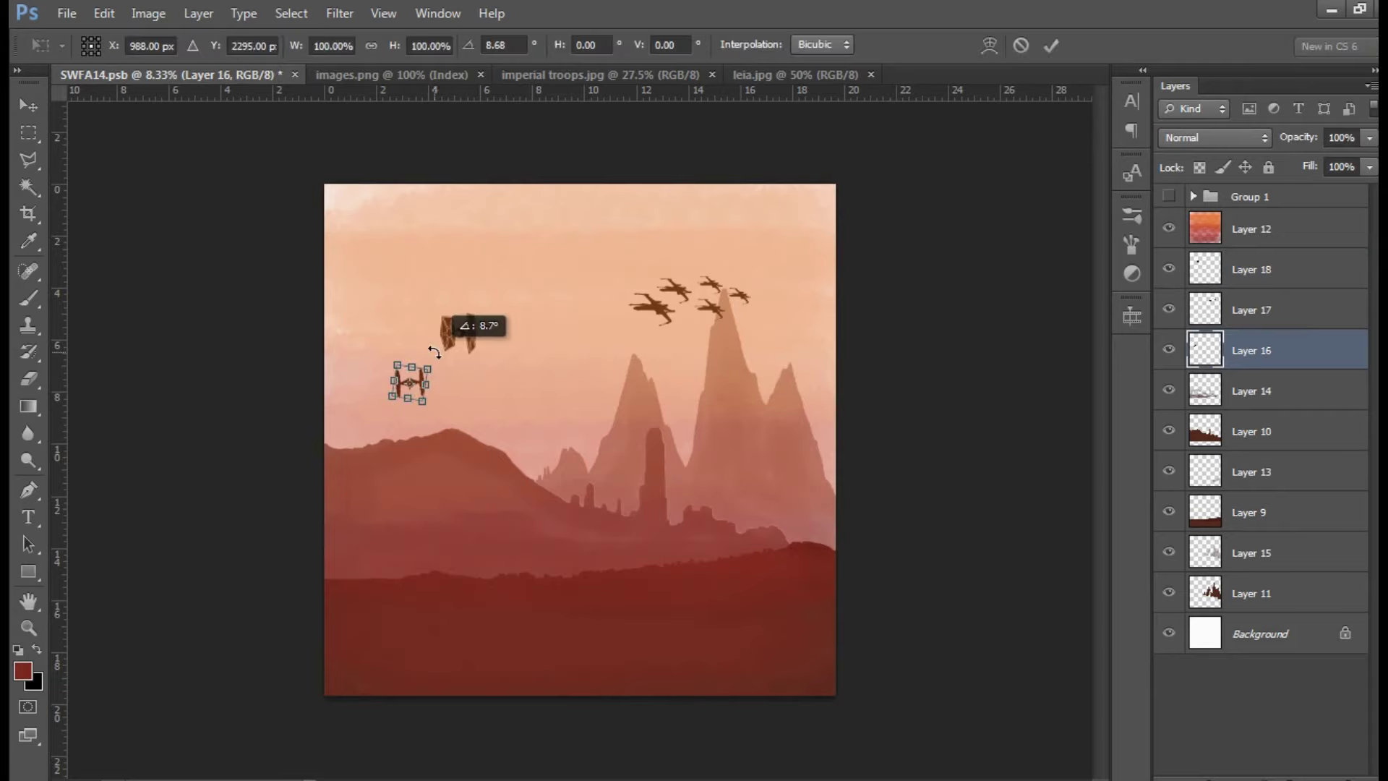
left_click(1050, 45)
left_click(254, 45)
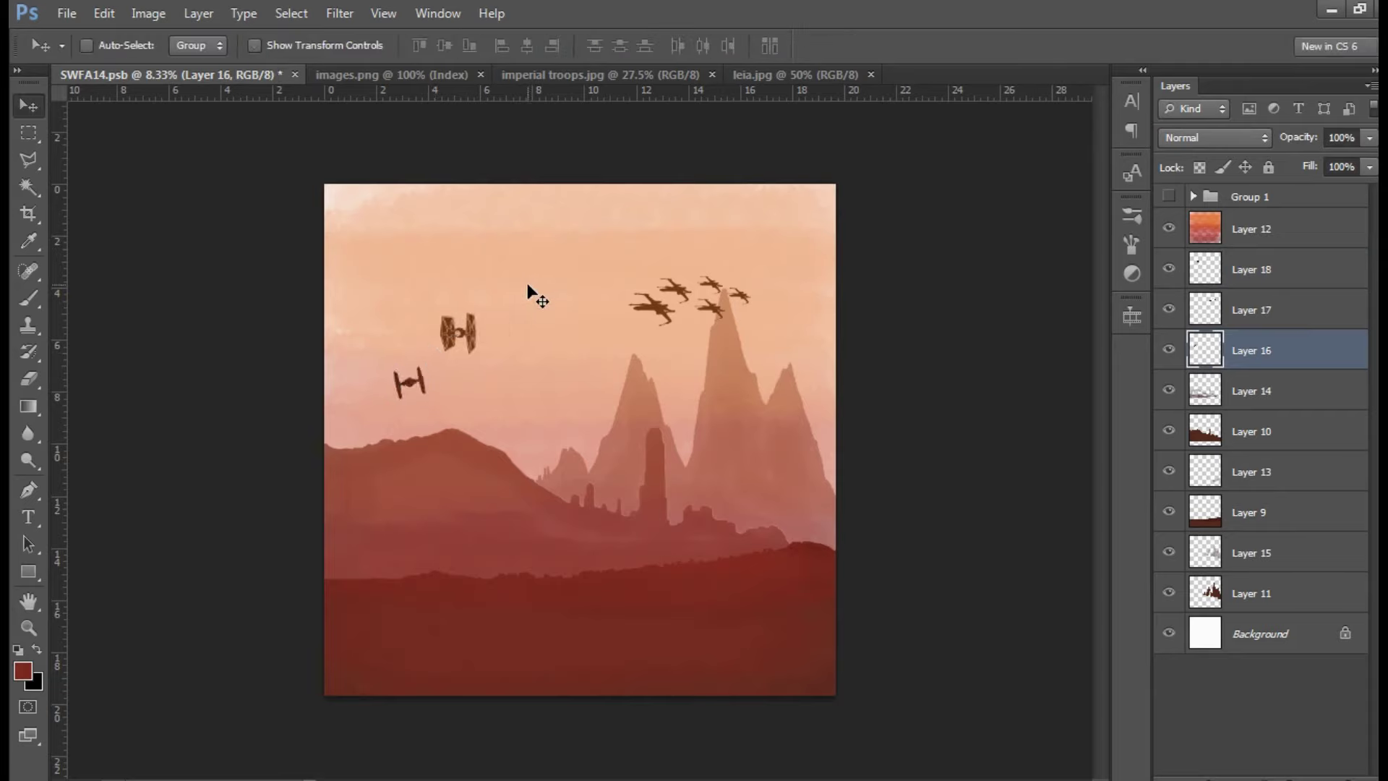
left_click(563, 80)
left_click_drag(622, 253, 524, 439)
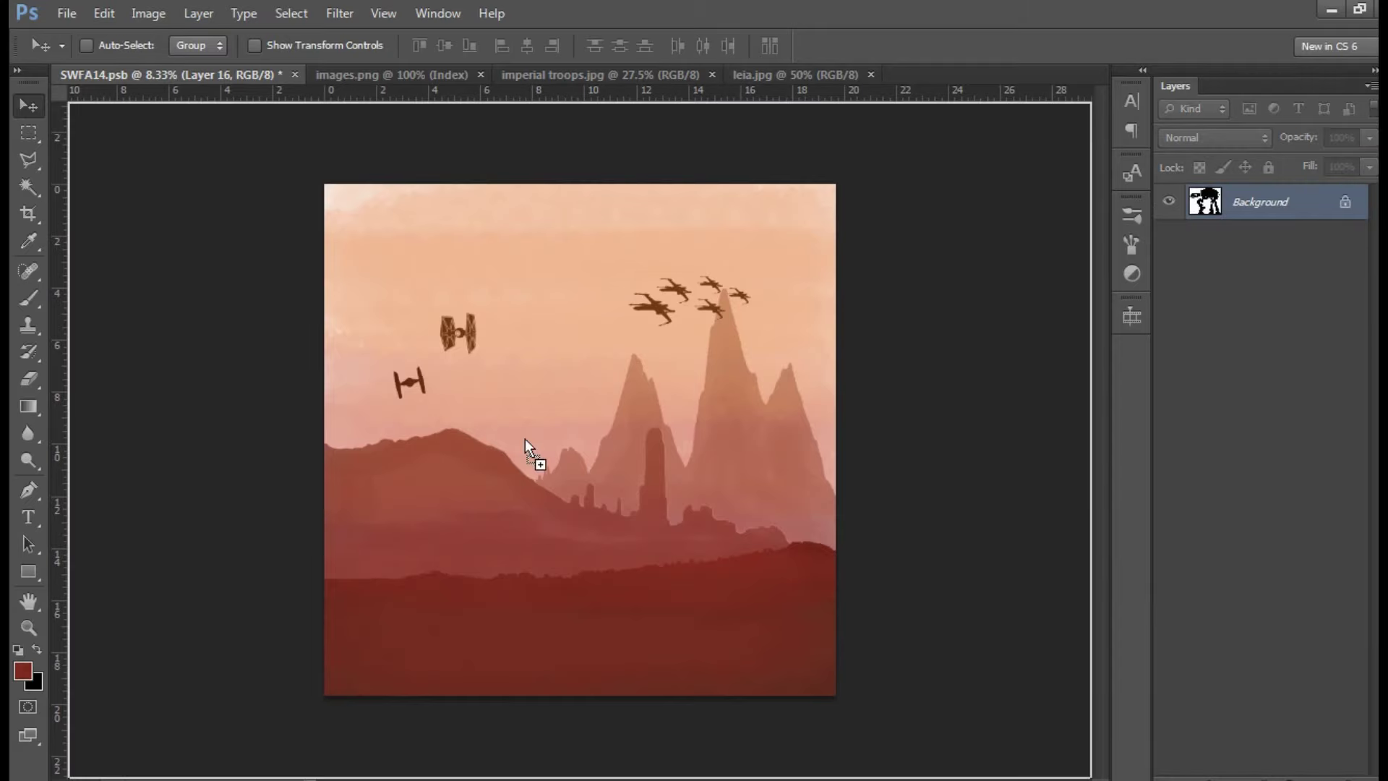
Mirror the AT-AT horizontally using temporary guides at its edges, then remove the guides
left_click(262, 45)
left_click_drag(57, 383, 430, 430)
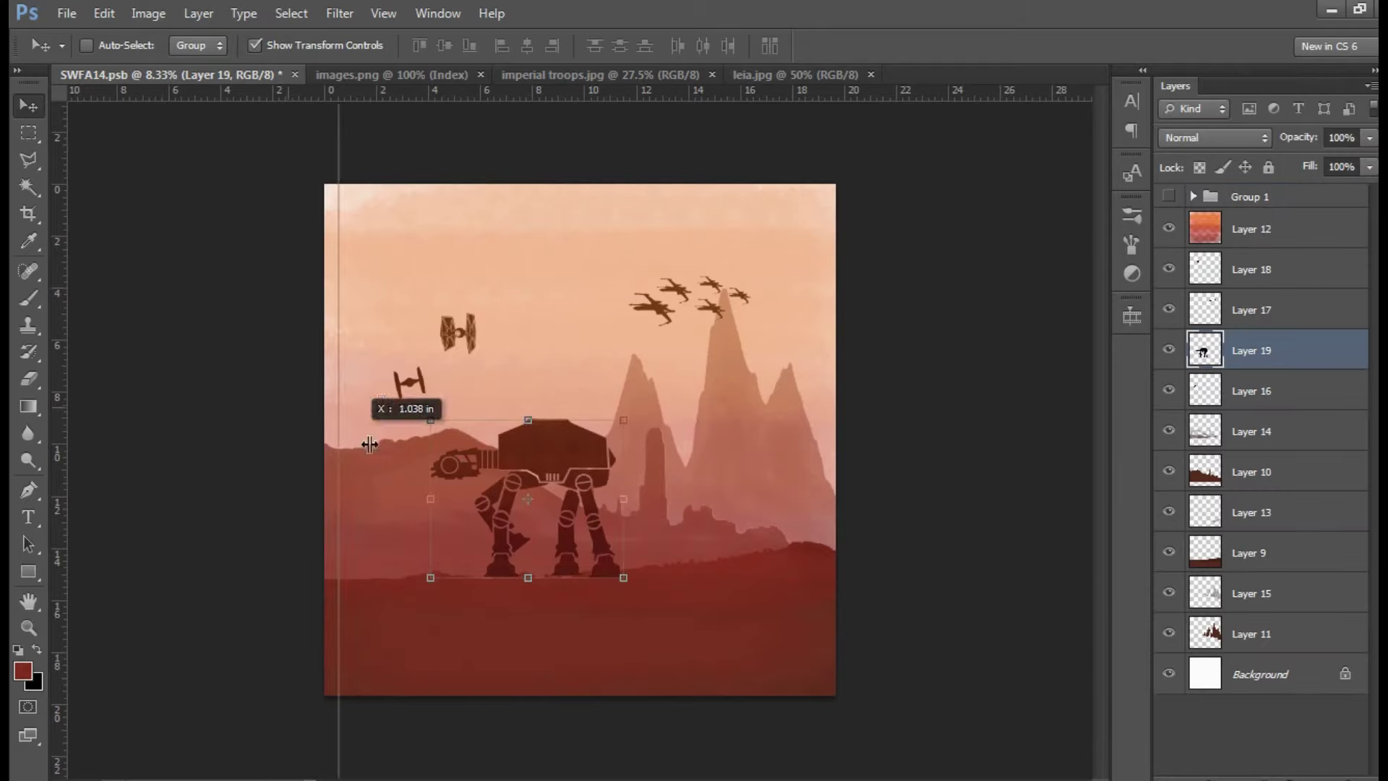
left_click_drag(58, 383, 624, 434)
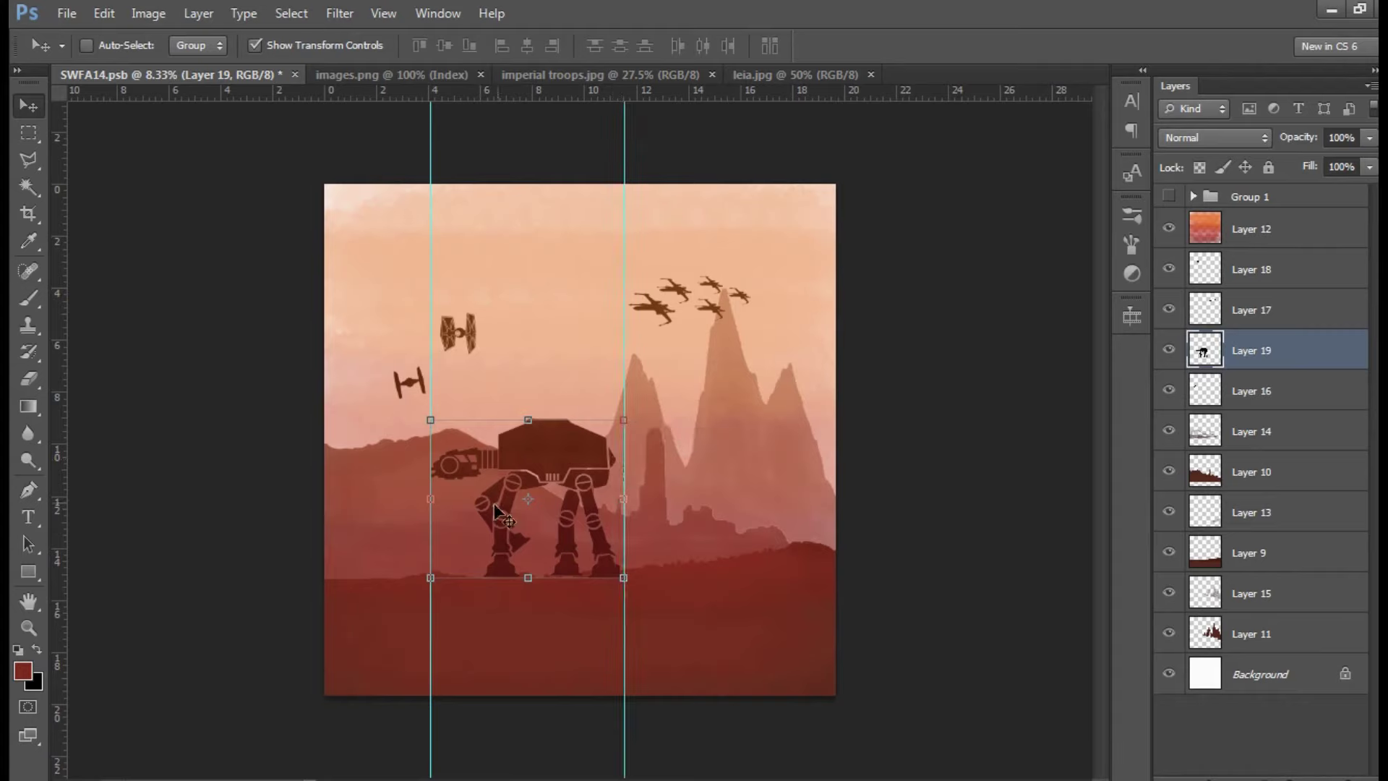
mouse_move(430, 498)
left_mouse_down()
mouse_move(761, 495)
mouse_move(529, 506)
mouse_move(623, 504)
left_mouse_up()
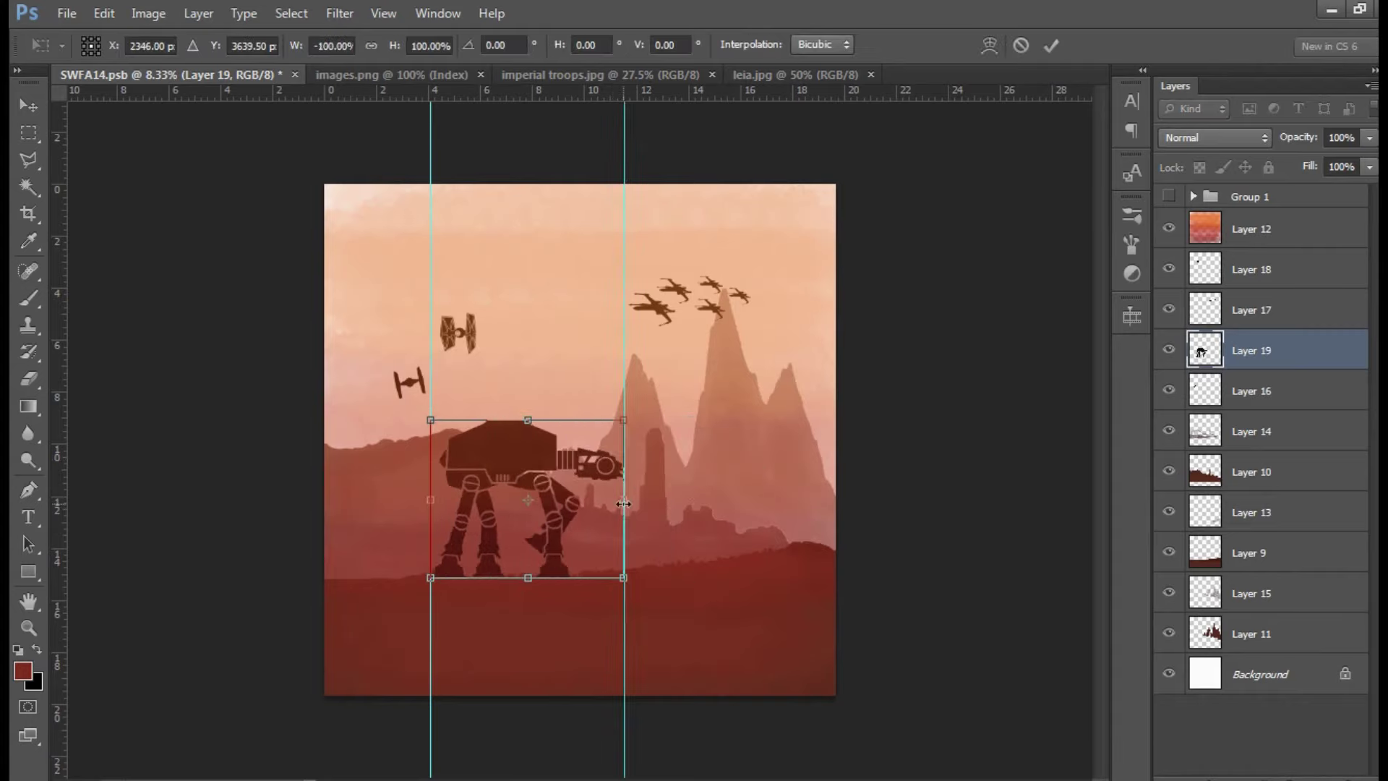
key("Return")
left_click_drag(430, 217, 61, 195)
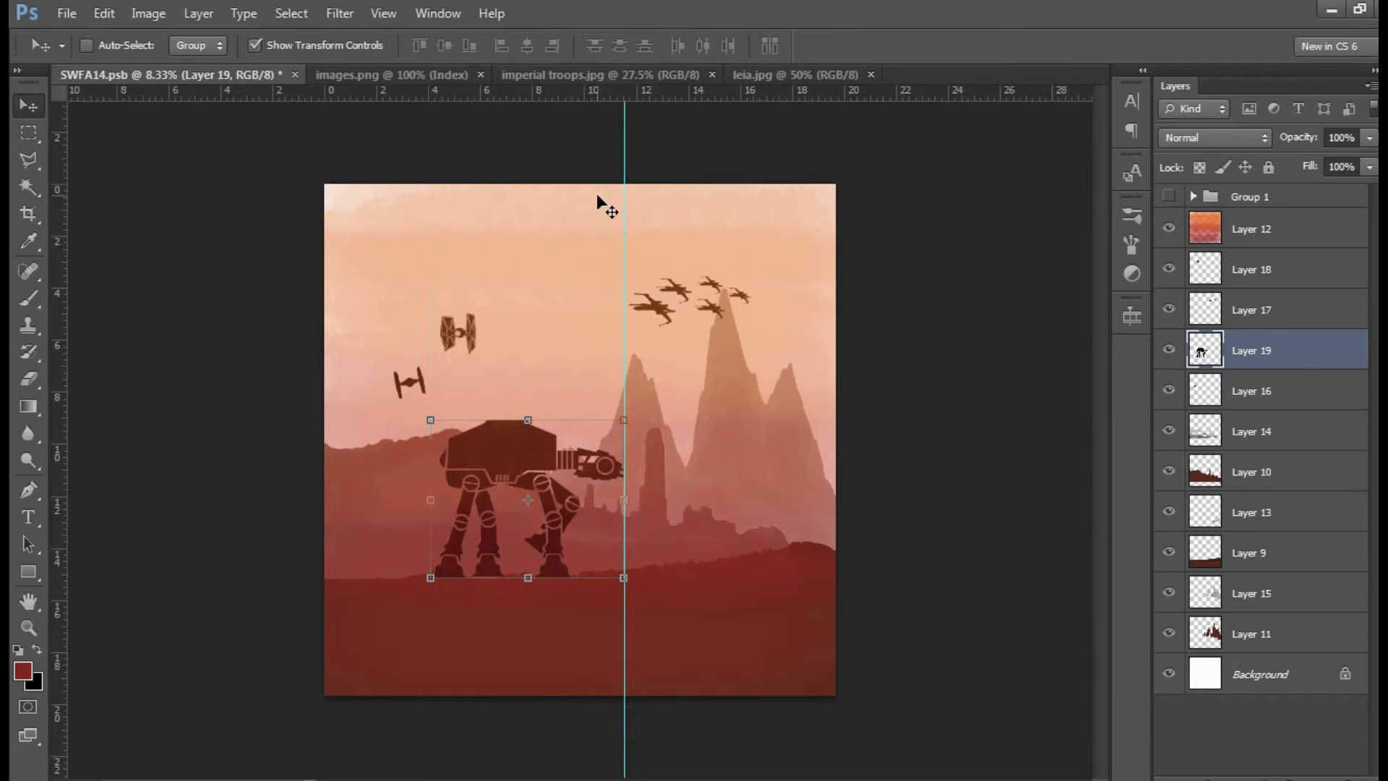
left_click_drag(624, 209, 61, 210)
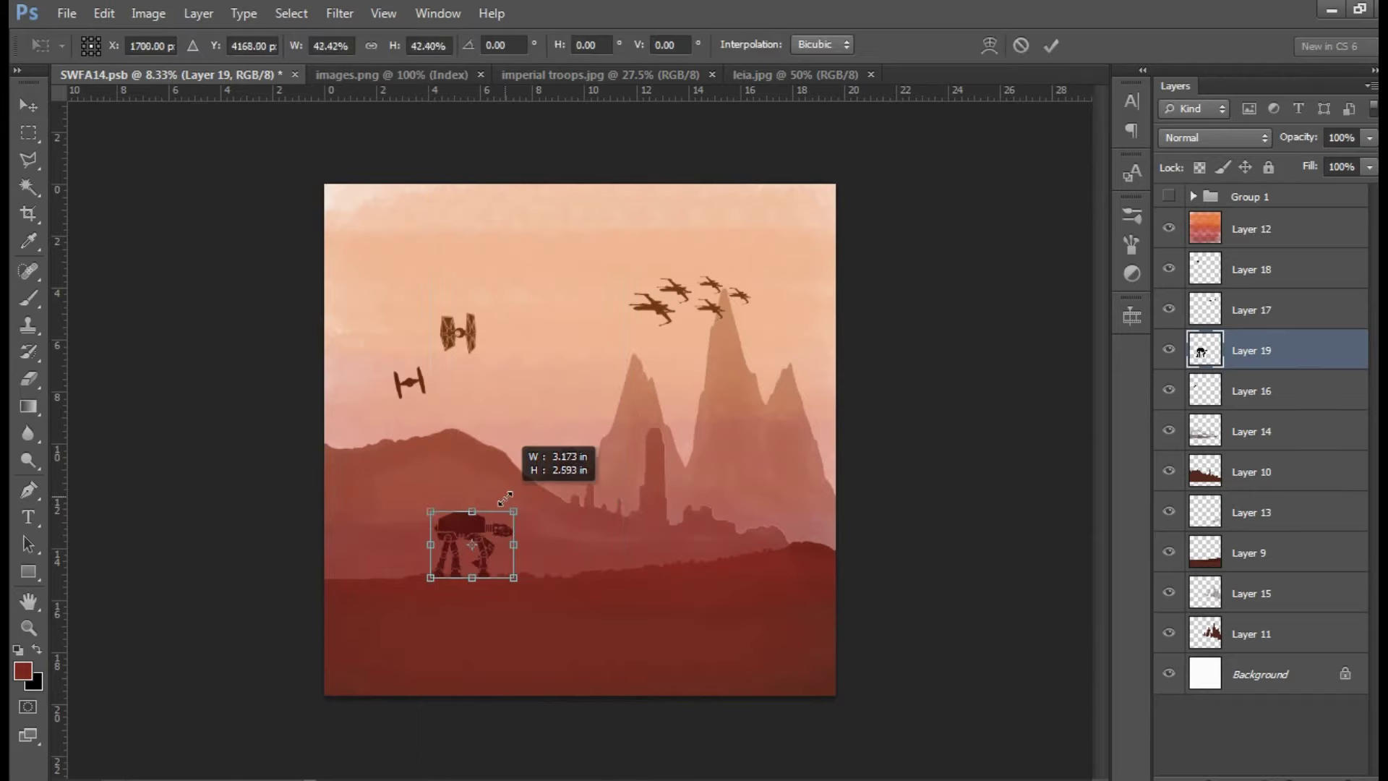
Shrink the AT-AT to a small walker and move it right along the ground
left_click_drag(537, 473, 499, 521)
left_click(1051, 47)
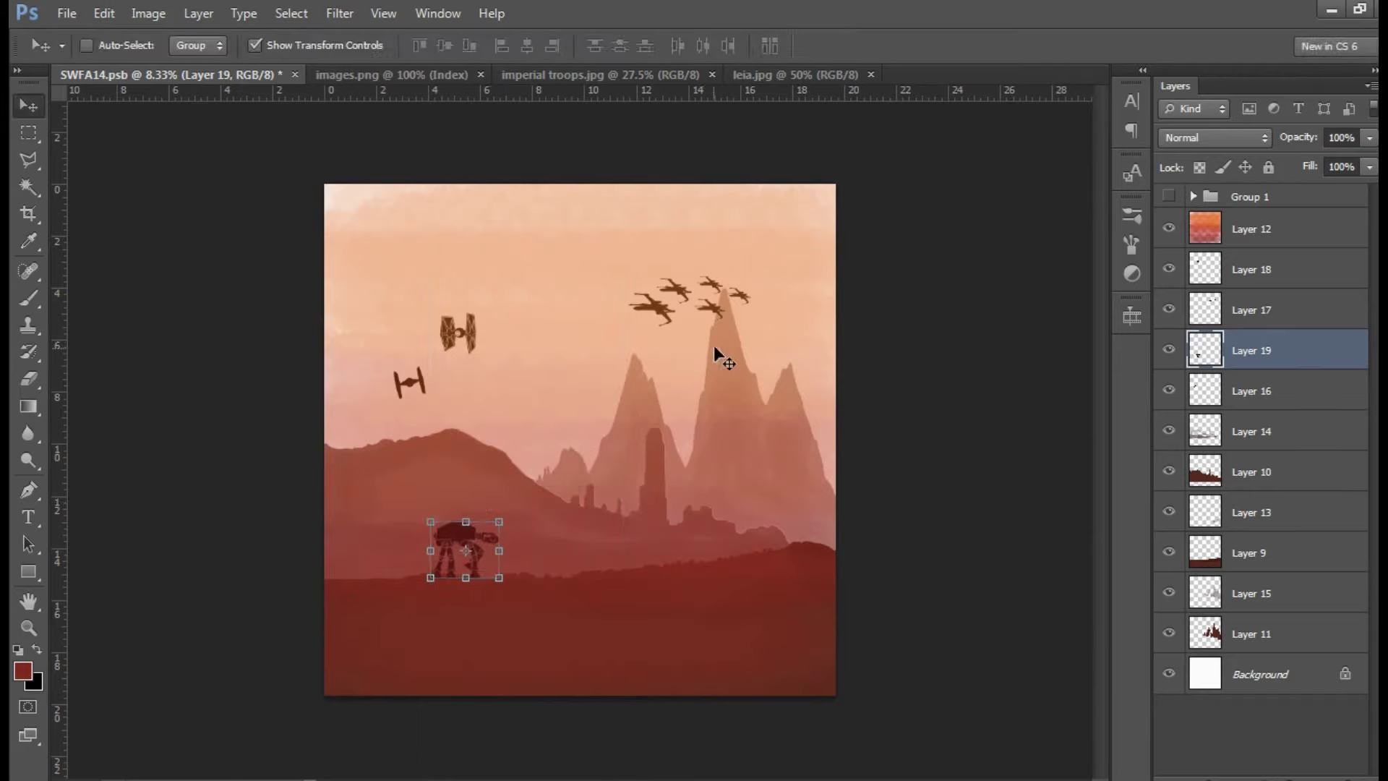
scroll(434, 521, "up", 3)
left_click_drag(407, 499, 487, 498)
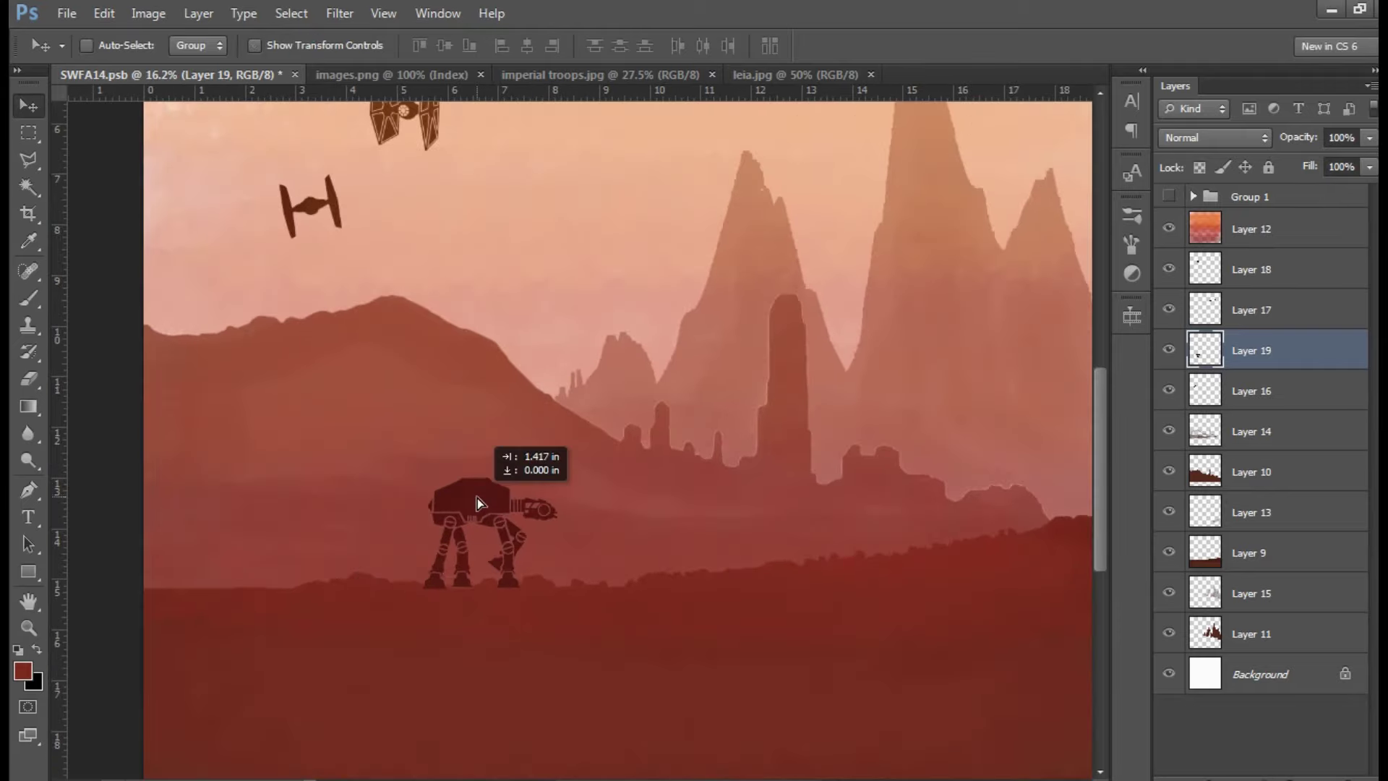
scroll(538, 550, "down", 2)
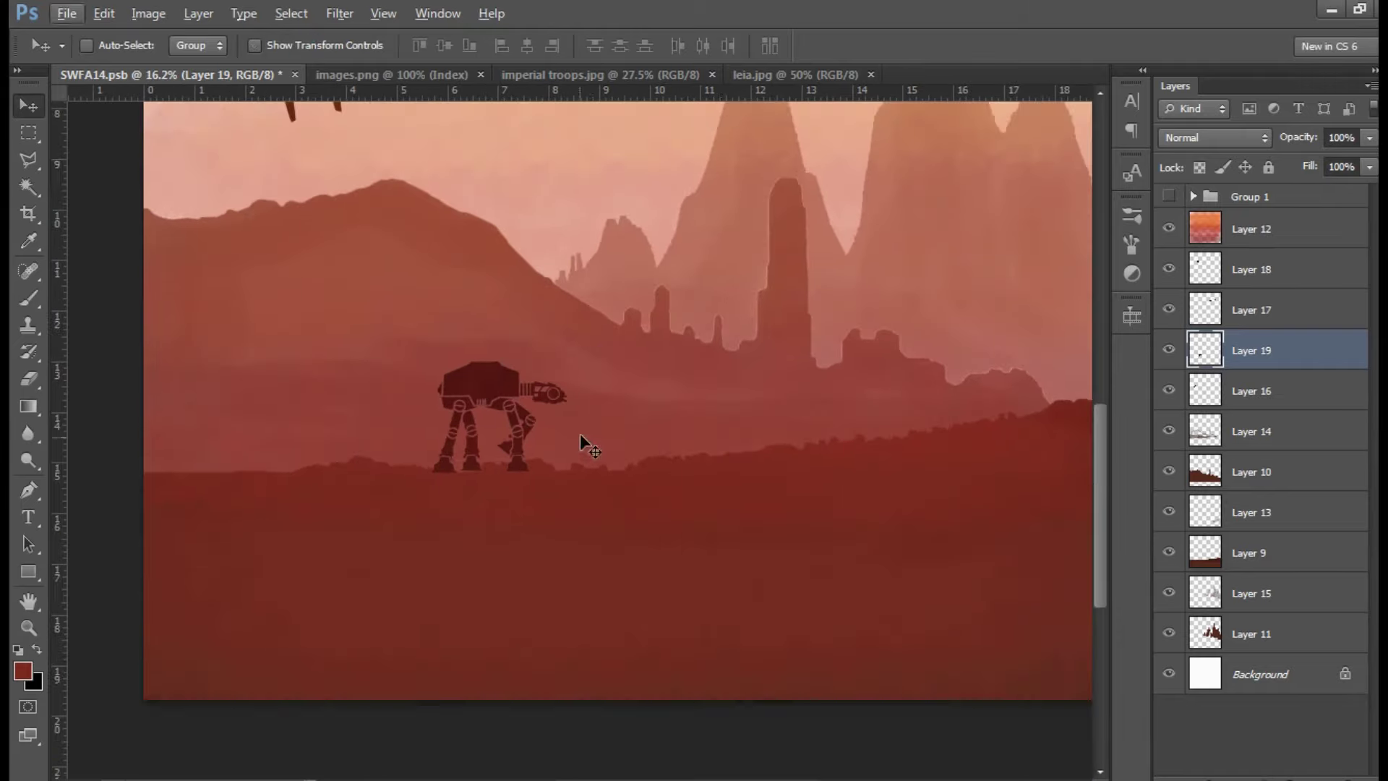
scroll(567, 545, "down", 2)
scroll(517, 613, "up", 2)
left_click(484, 555, "ctrl")
Enlarge the AT-AT to roughly 169% and move it left onto the foreground below the left hill
left_click(409, 242, "ctrl")
left_click(255, 45)
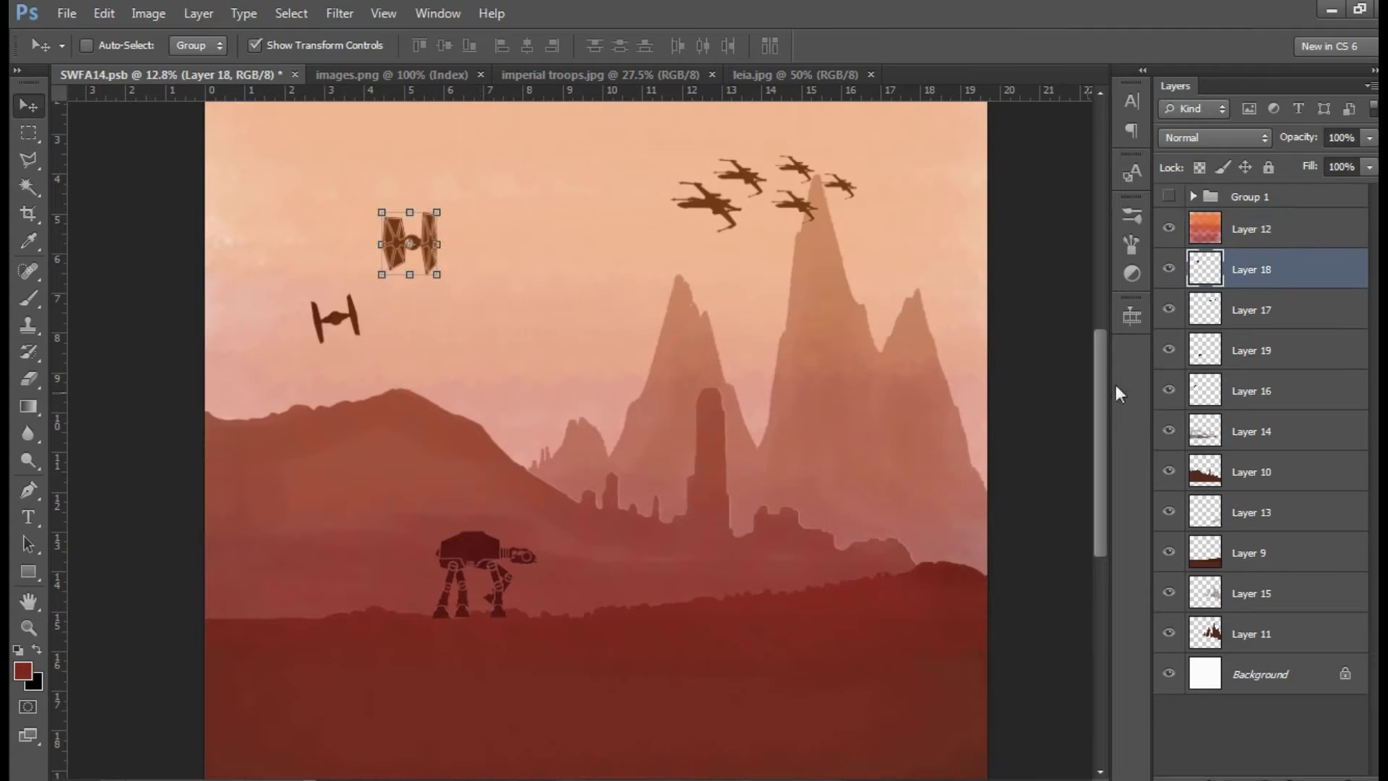
left_click(334, 318, "ctrl")
left_click(486, 571, "ctrl")
left_click_drag(611, 471, 589, 467)
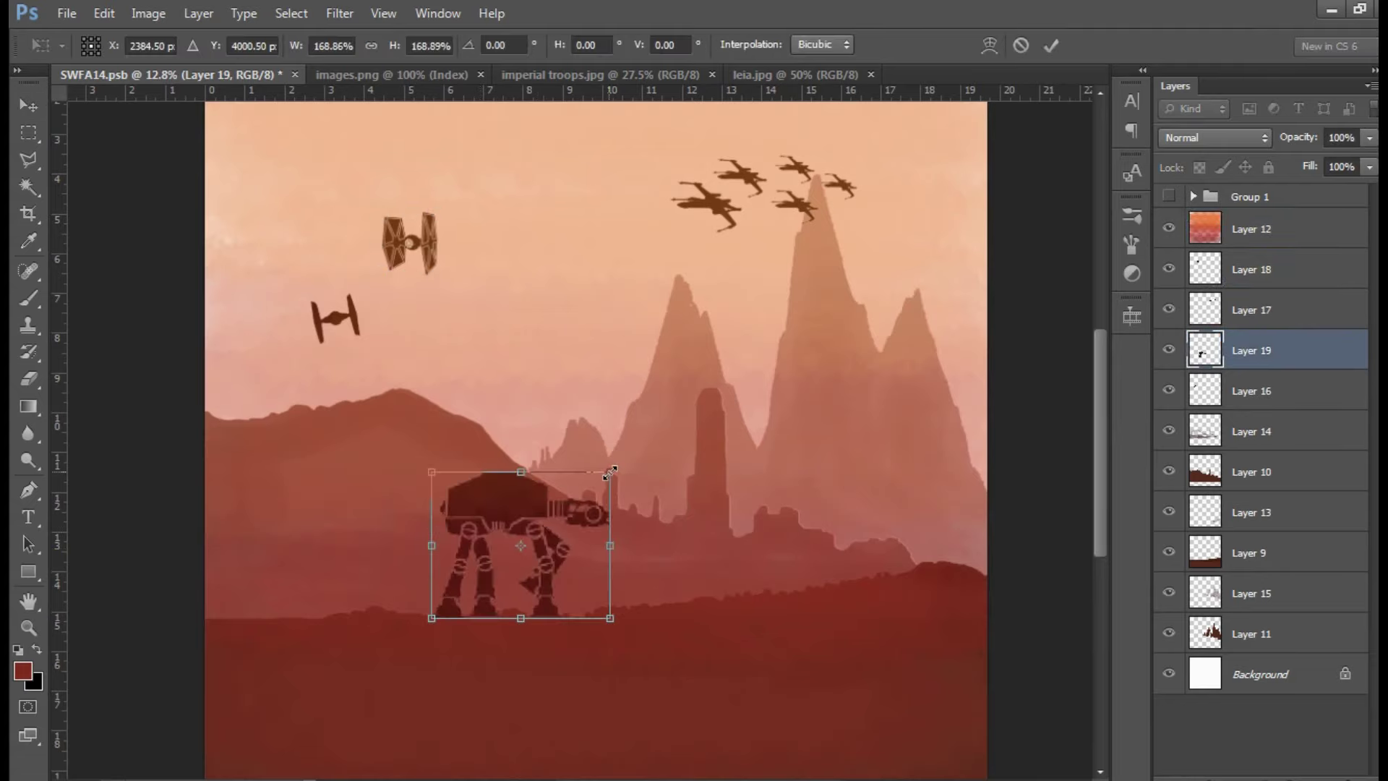
left_click(1052, 45)
scroll(626, 567, "down", 1)
scroll(571, 534, "down", 2)
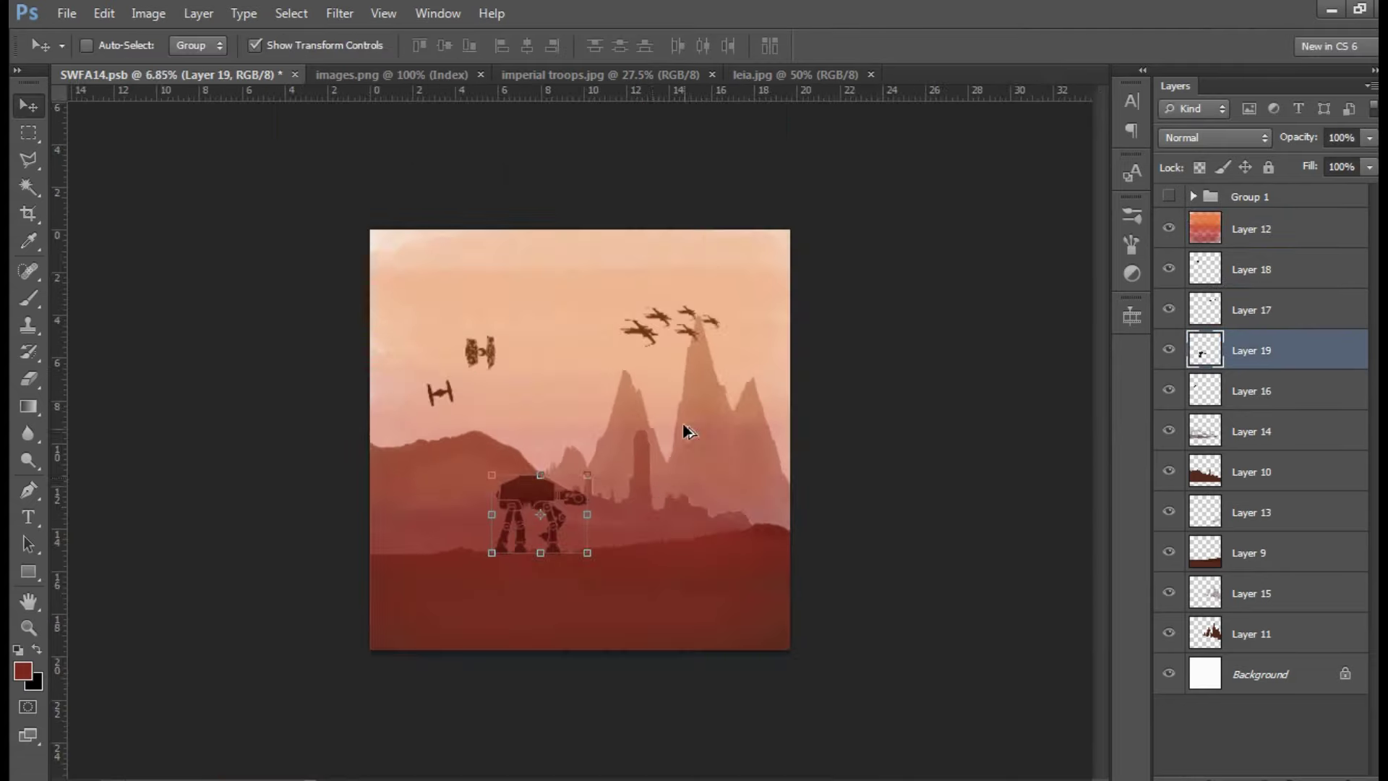
mouse_move(527, 489)
left_mouse_down()
mouse_move(431, 492)
mouse_move(516, 492)
left_mouse_up()
scroll(516, 493, "down", 1)
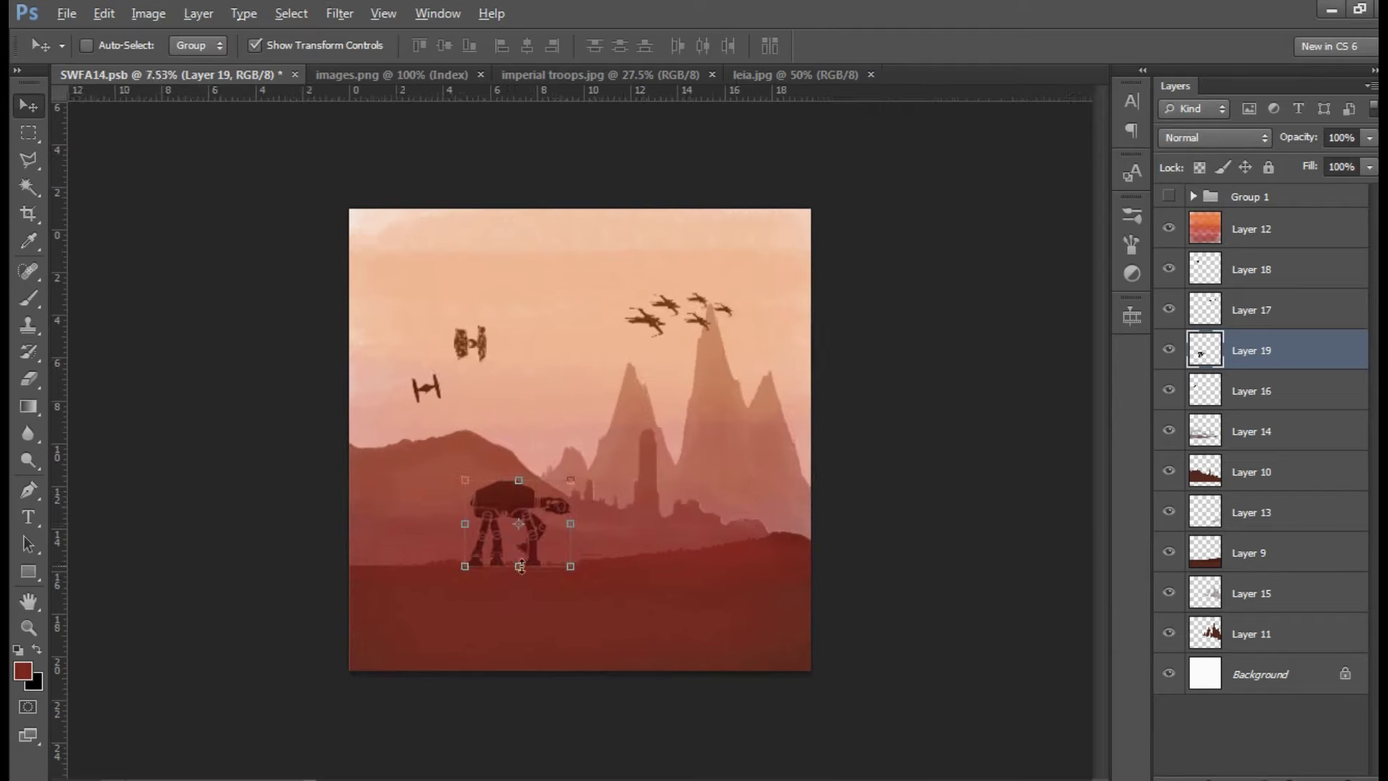
scroll(516, 493, "up", 3)
scroll(520, 499, "up", 1)
Select the whole AT-AT walker with the Magic Wand
key("alt+w")
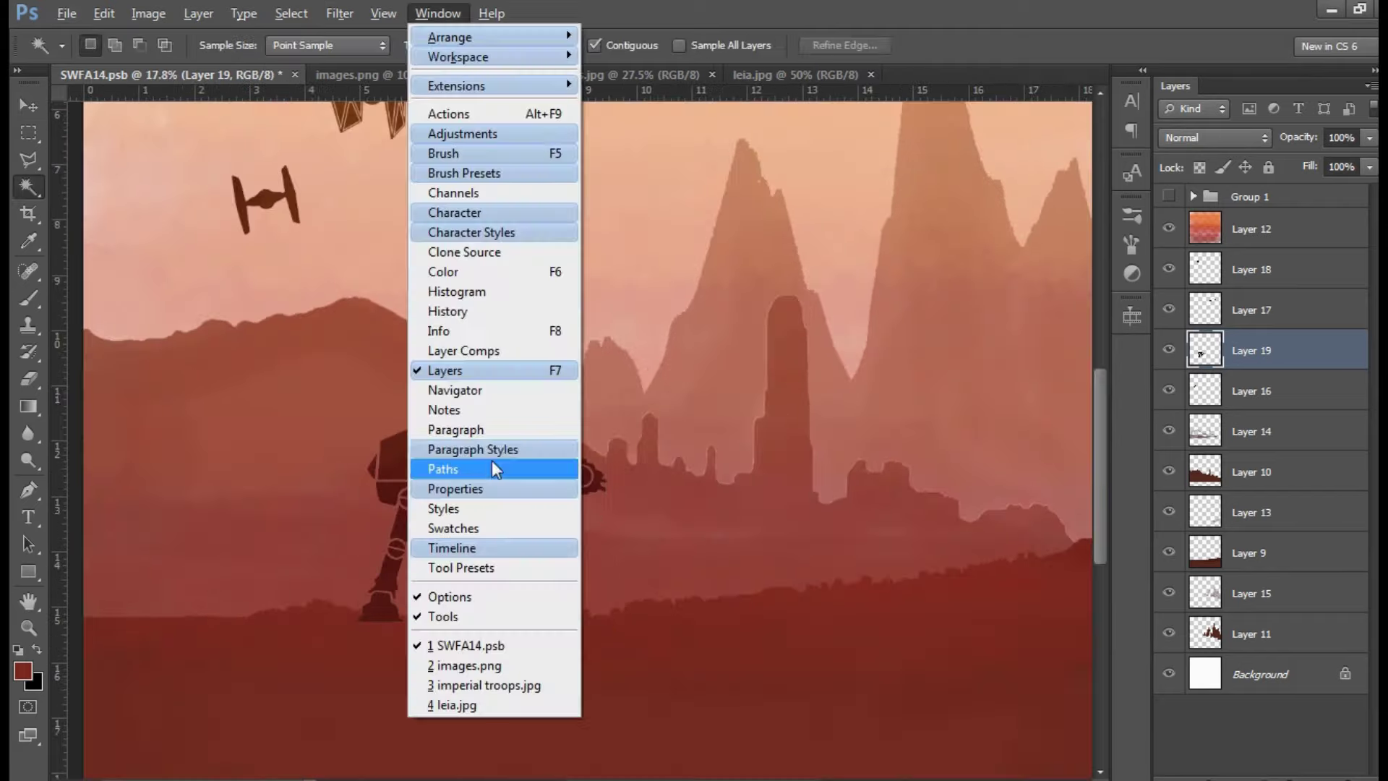
key("w")
left_click(393, 449)
right_click(393, 448)
left_click(474, 522)
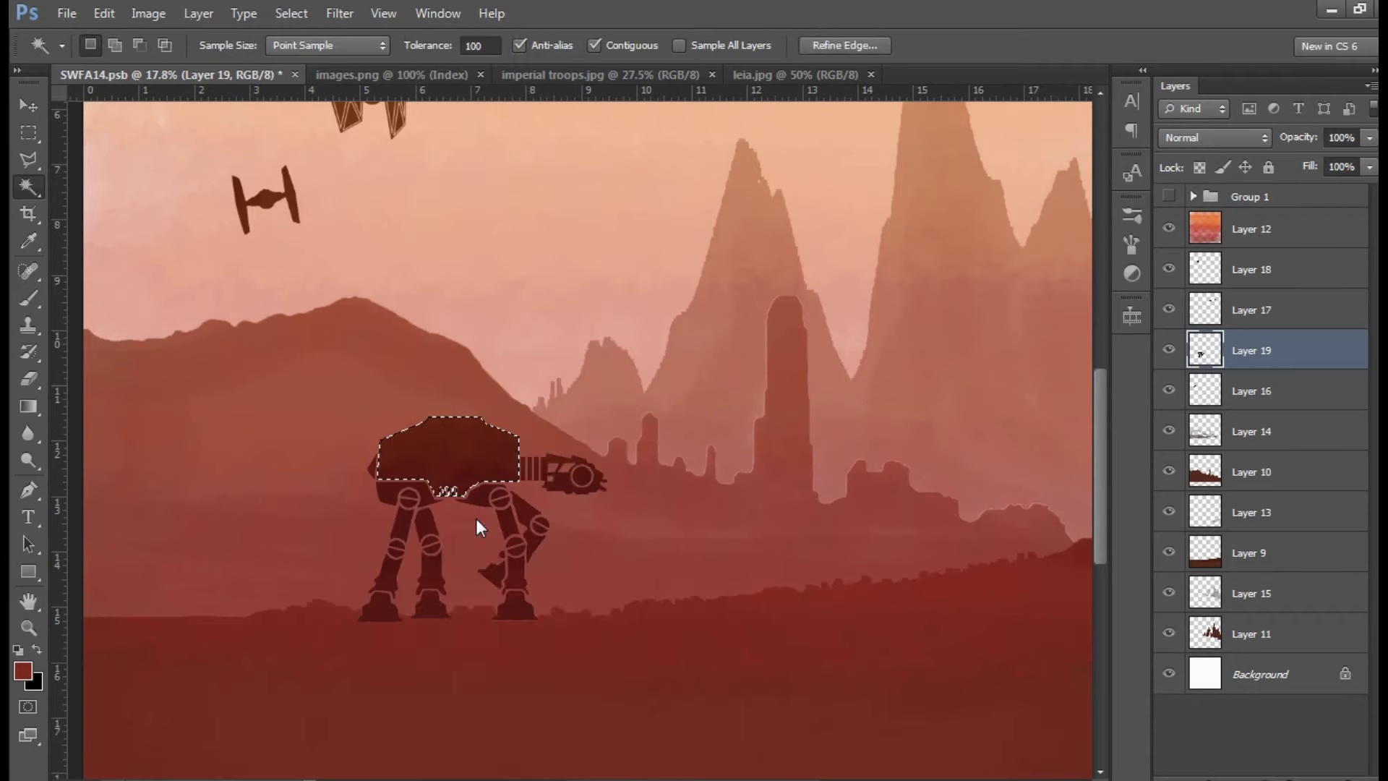
left_click(496, 491, "shift")
Fill the walker shape on a new layer and flip it into a squashed shadow under its feet
key("ctrl+shift+alt+n")
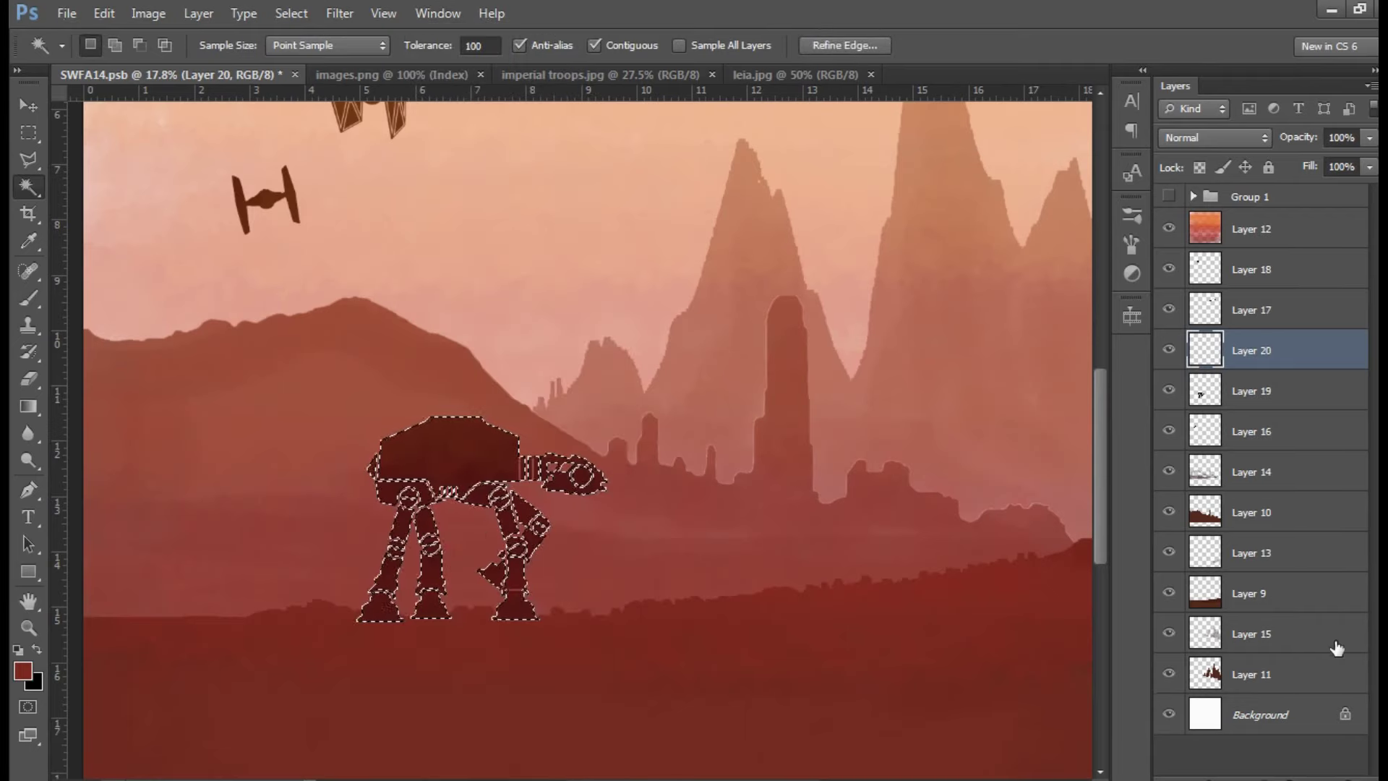
key("alt+BackSpace")
key("ctrl+d")
key("ctrl+t")
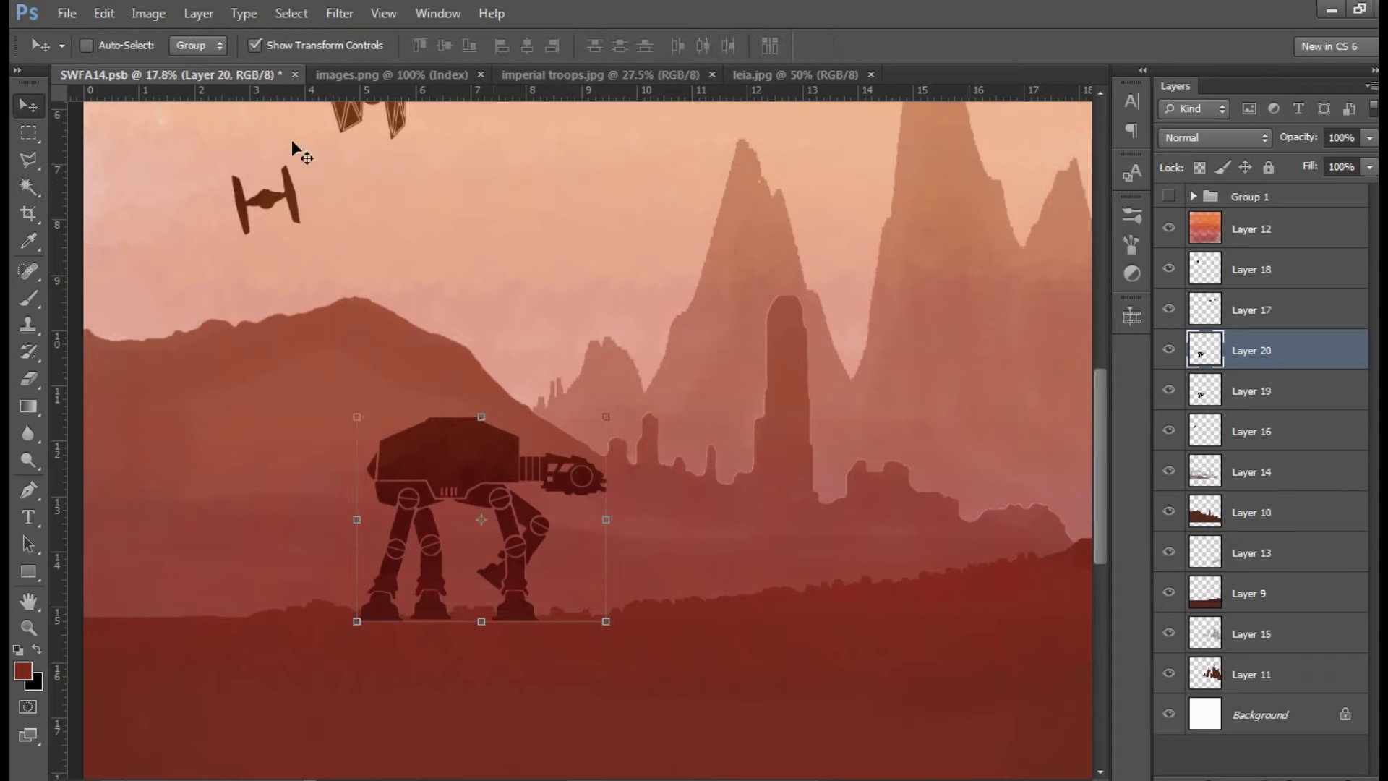
left_click_drag(480, 416, 470, 676)
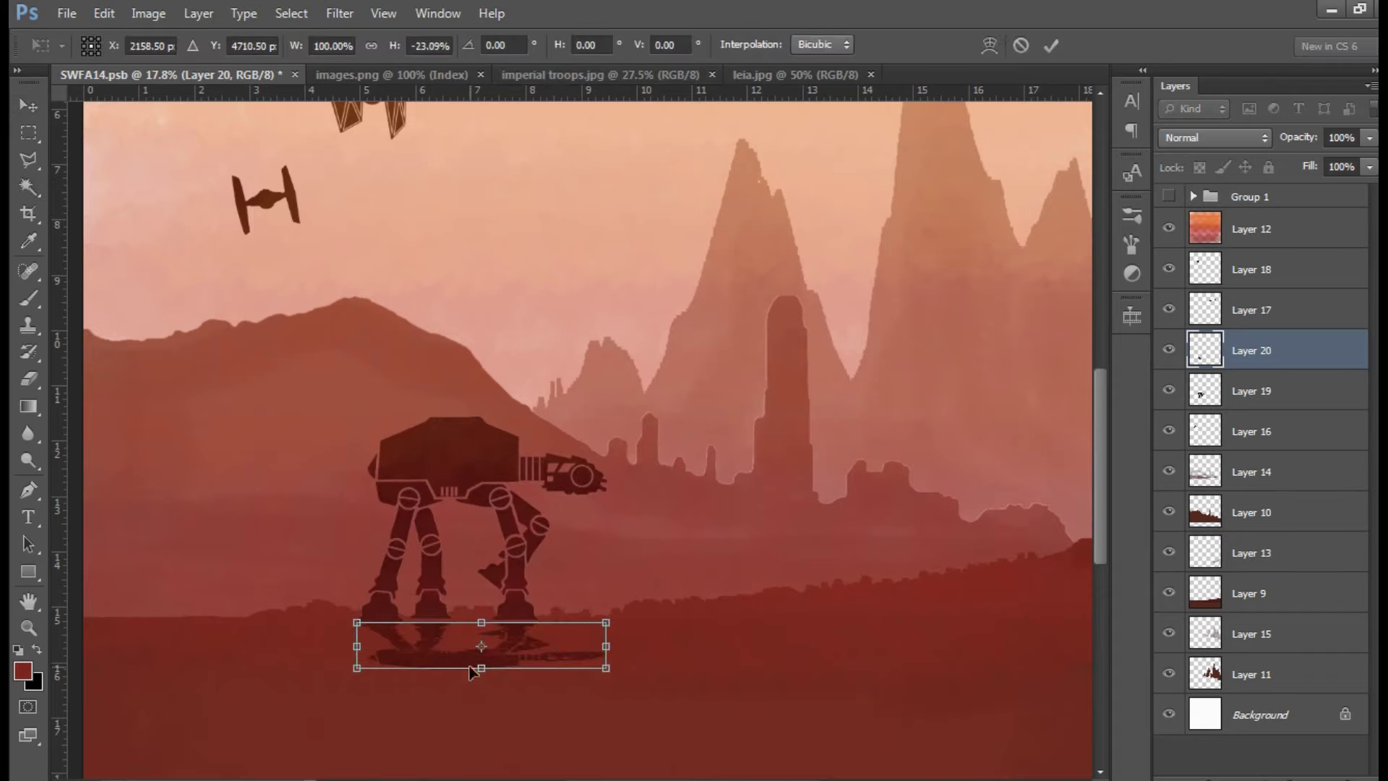
key("Return")
Set the shadow layer to 50% opacity and flatten it a little more
left_click(1369, 138)
left_click_drag(1320, 160, 1316, 161)
scroll(484, 683, "up", 2)
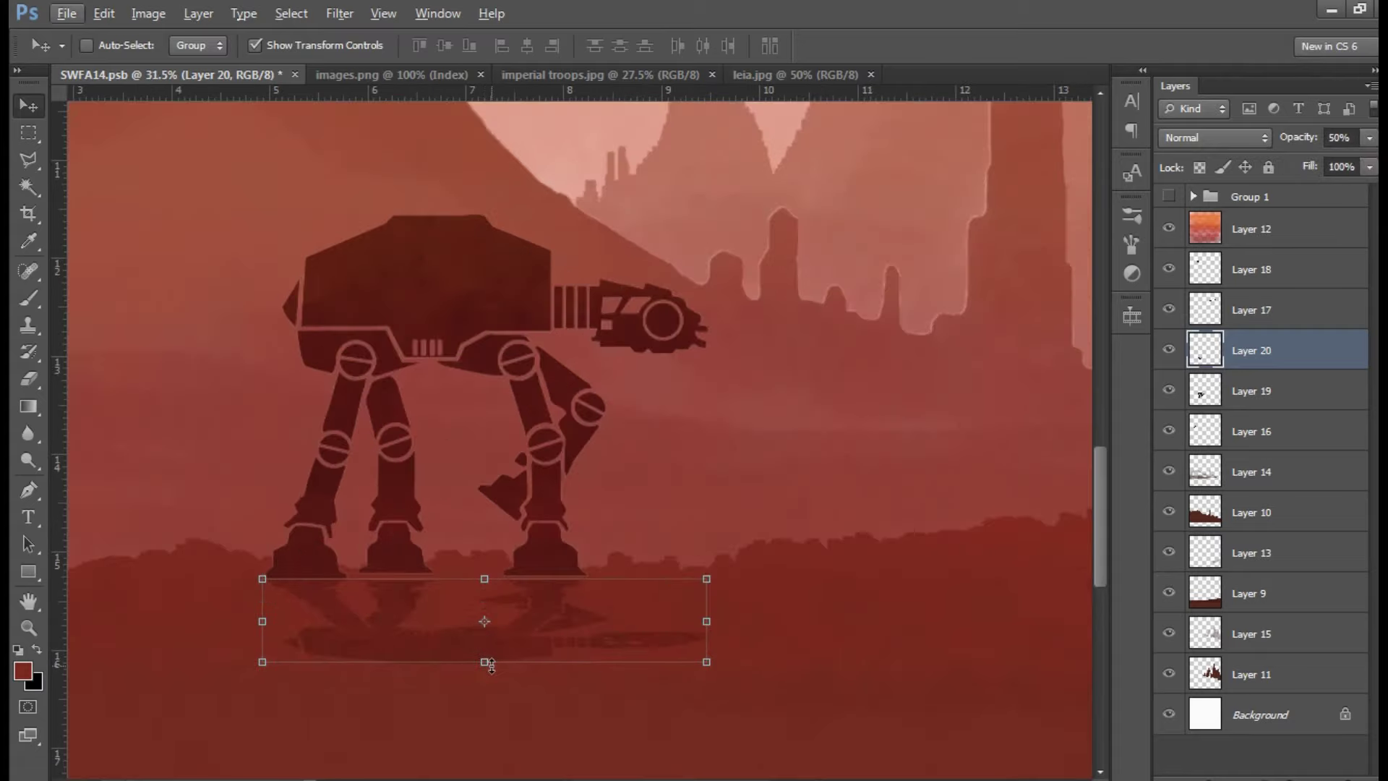
left_click_drag(484, 659, 494, 641)
key("Return")
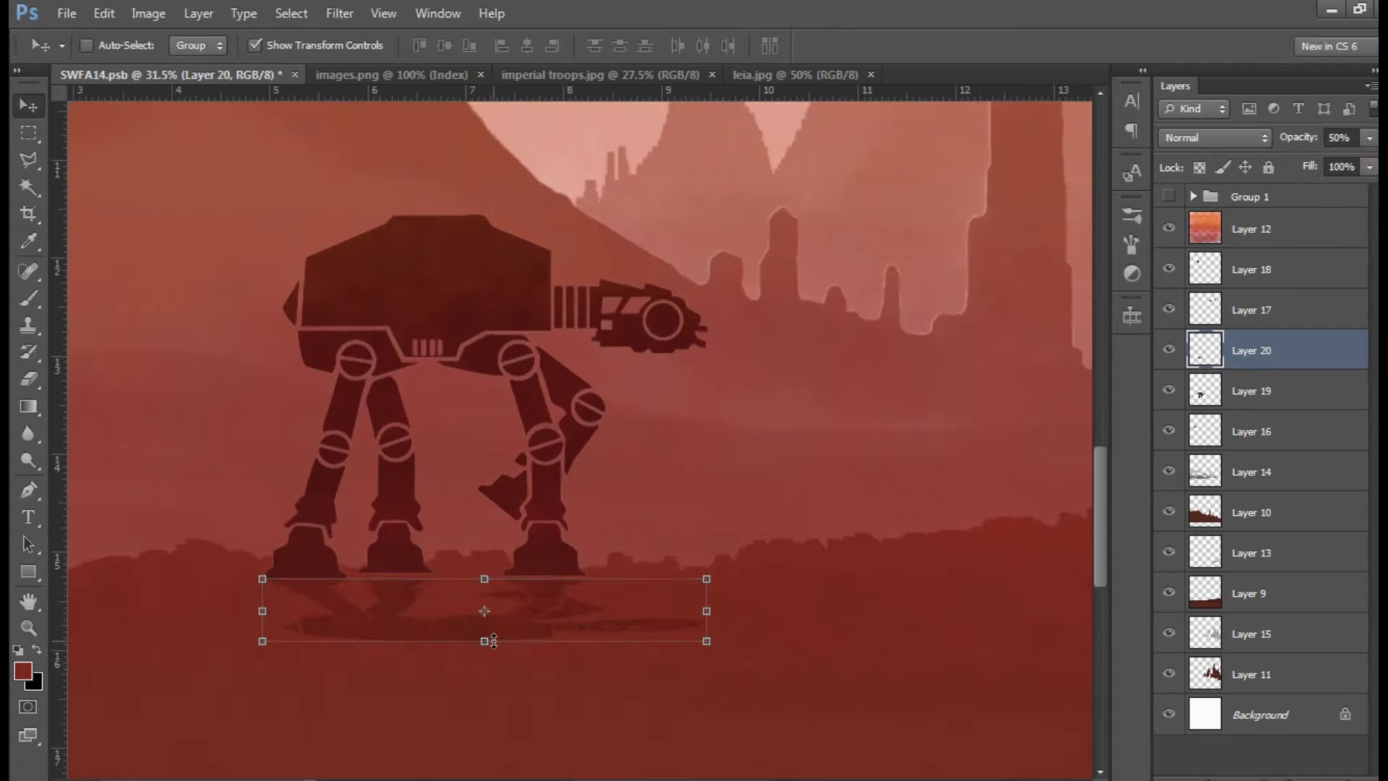
scroll(606, 587, "down", 3)
scroll(498, 607, "up", 3)
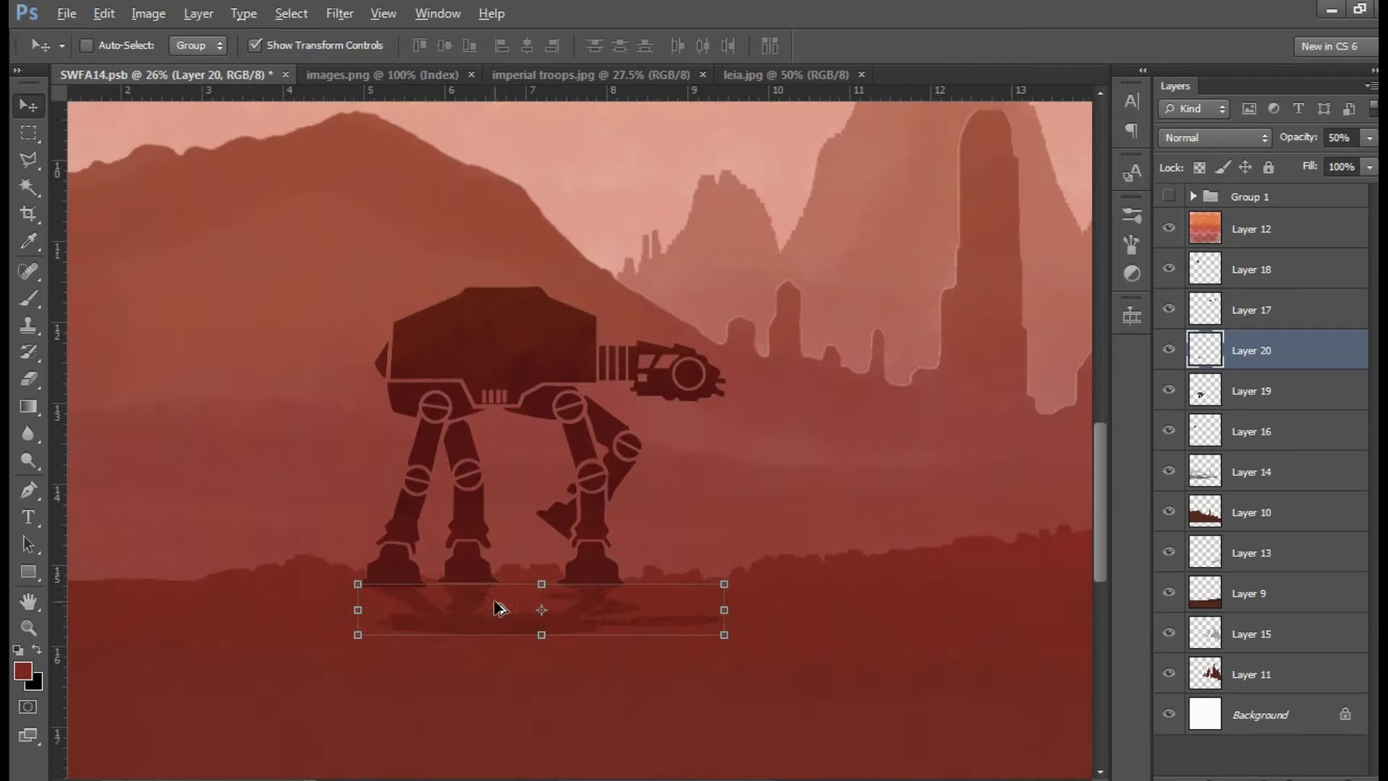
left_click(278, 44)
scroll(604, 566, "down", 3)
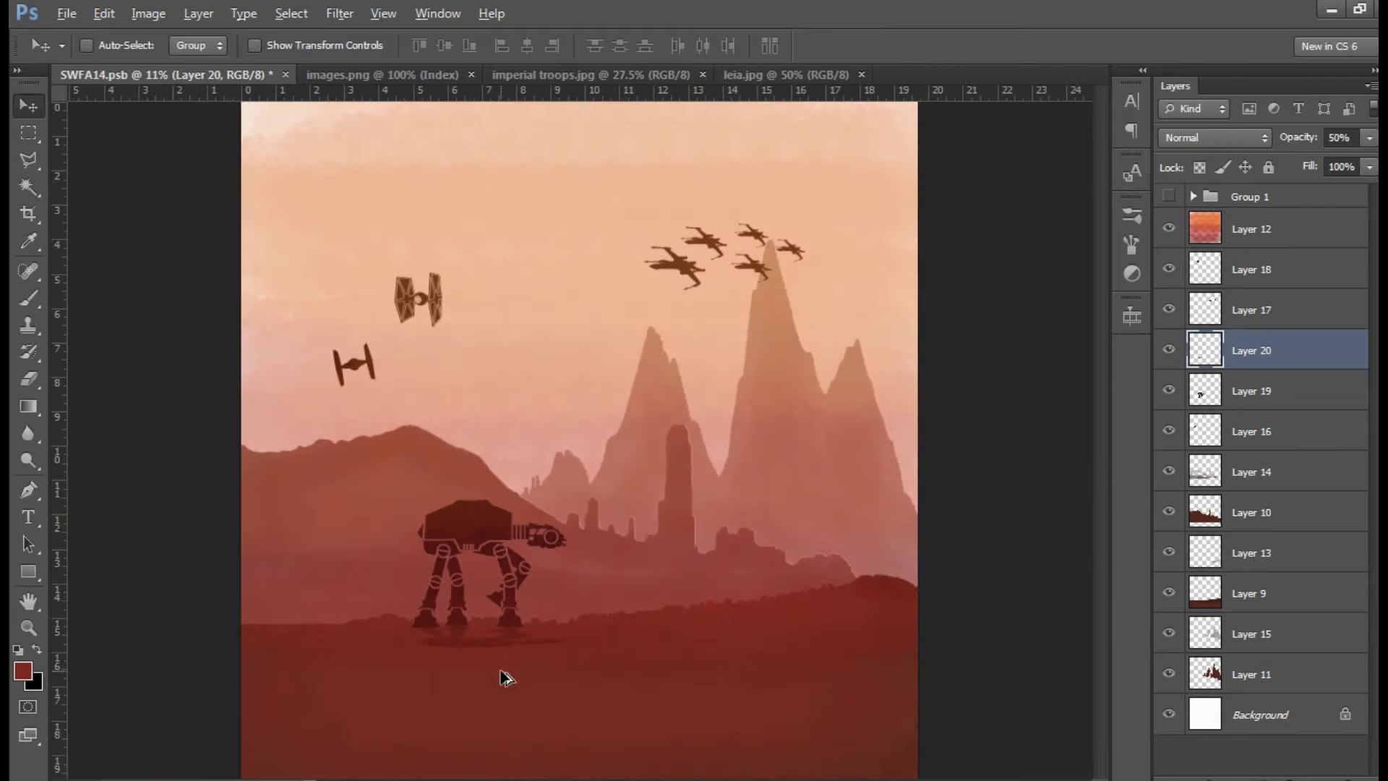
scroll(503, 677, "down", 2)
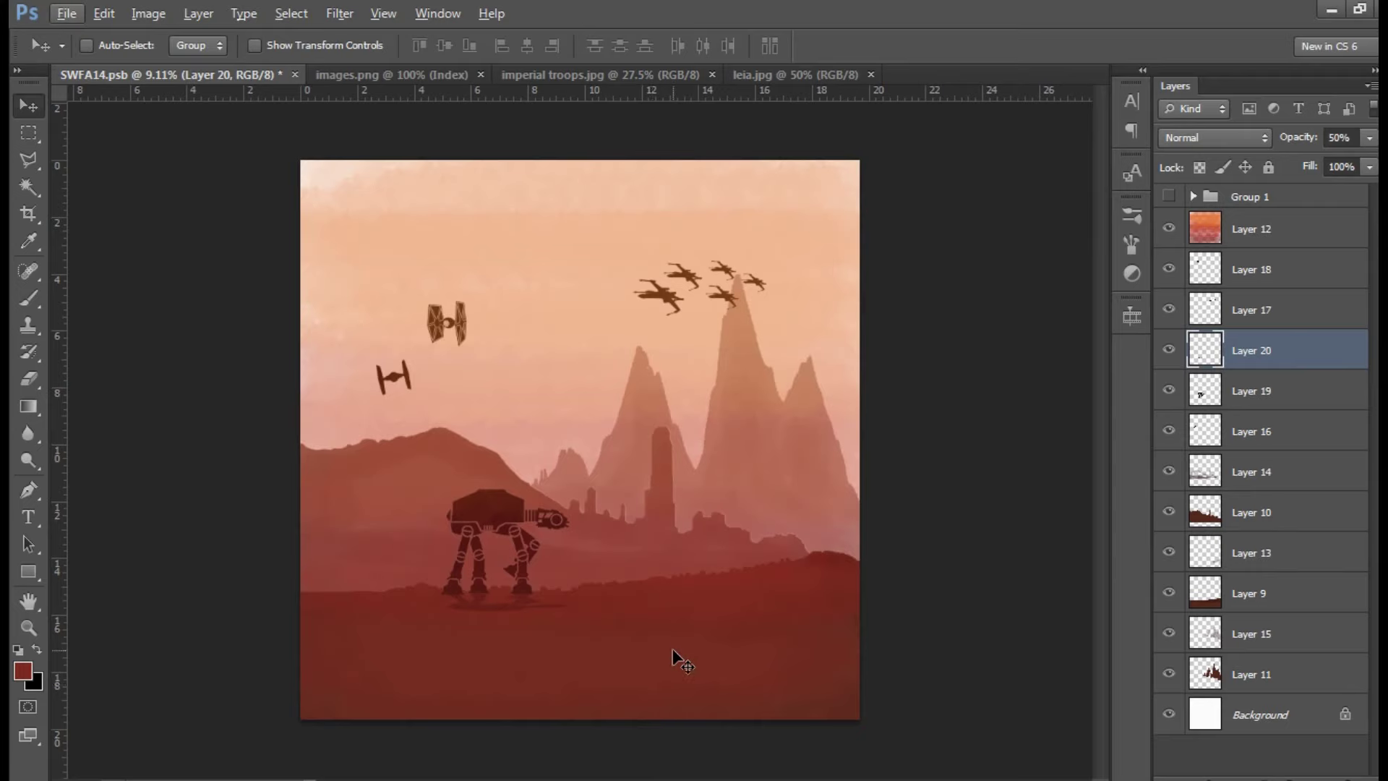
Select thin strips along the poster's edges with the Rectangular Marquee and fill them black
key("m")
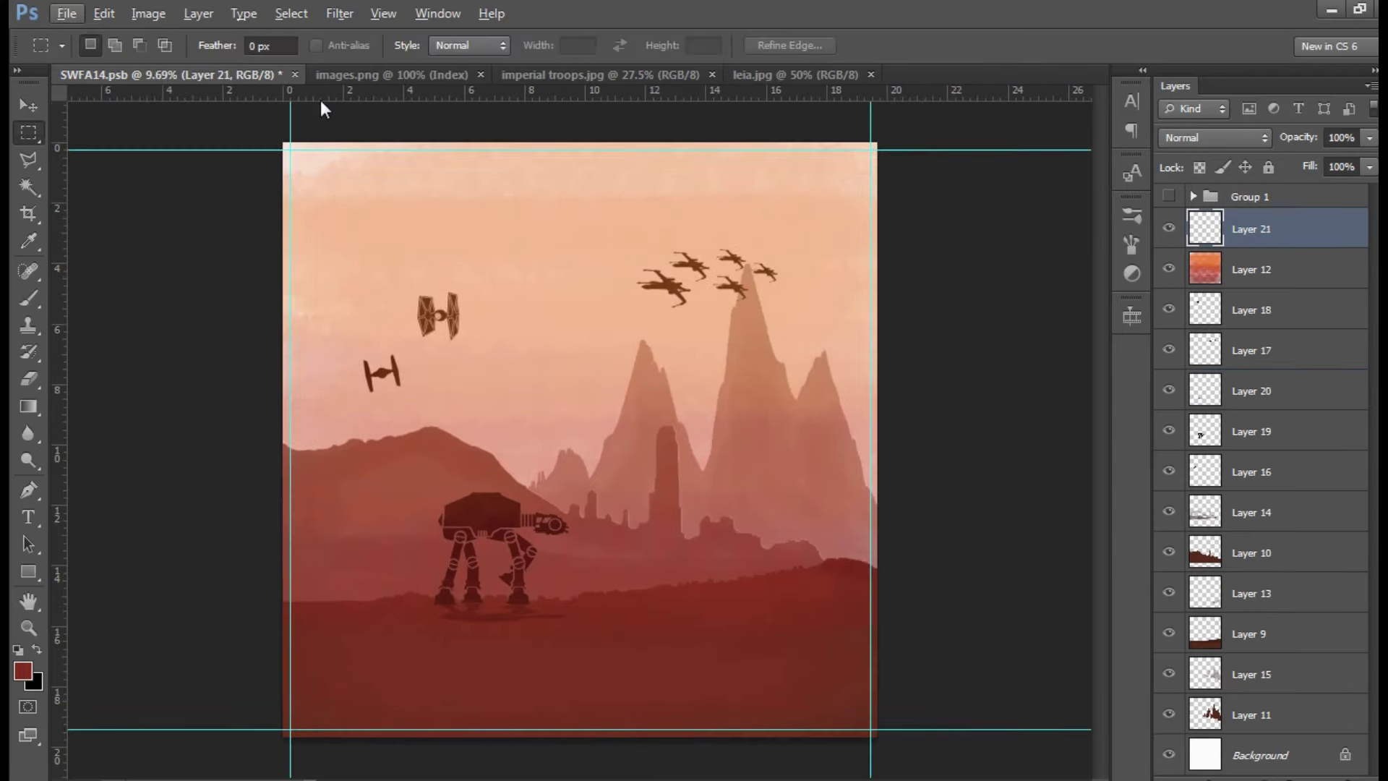
mouse_move(285, 141)
left_mouse_down()
mouse_move(853, 160)
mouse_move(876, 149)
mouse_move(869, 737)
left_mouse_up()
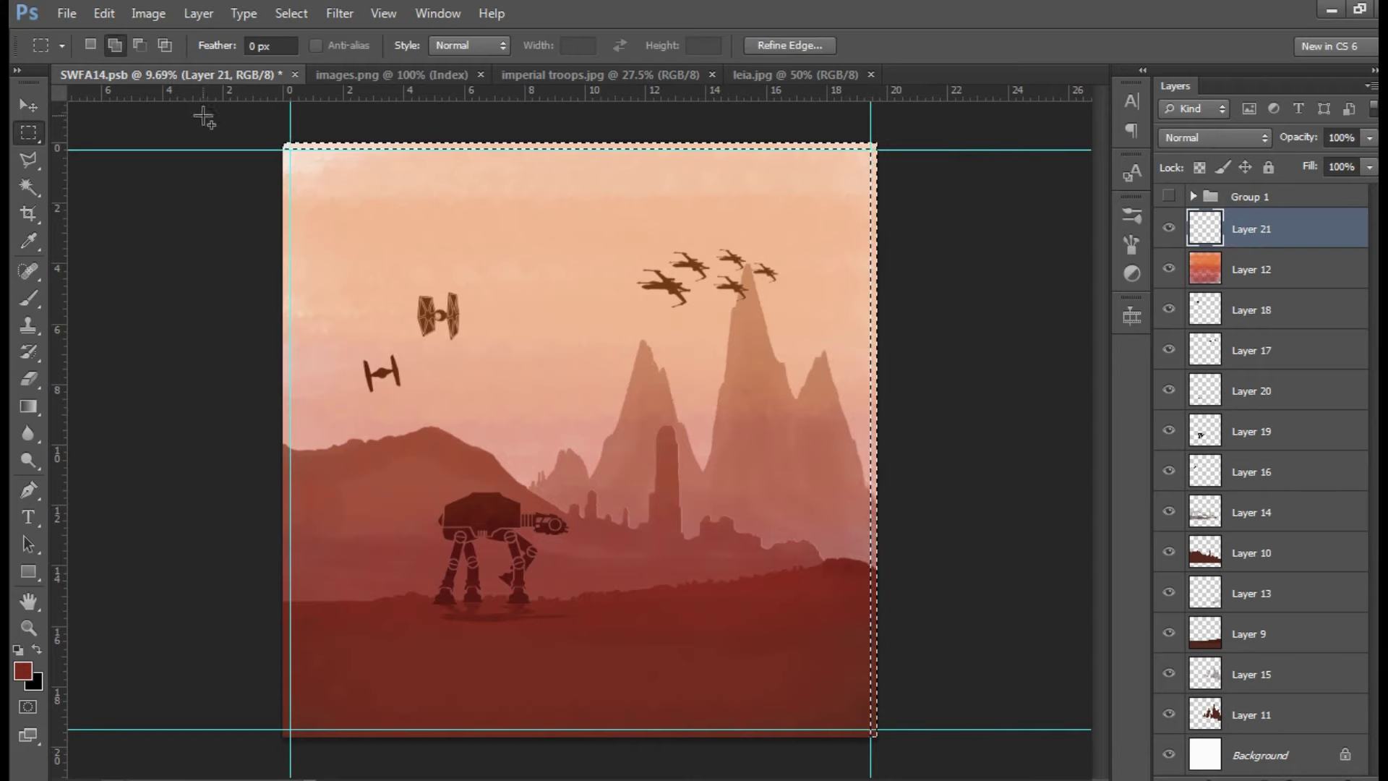
mouse_move(284, 144)
left_mouse_down()
mouse_move(292, 735)
mouse_move(875, 728)
left_mouse_up()
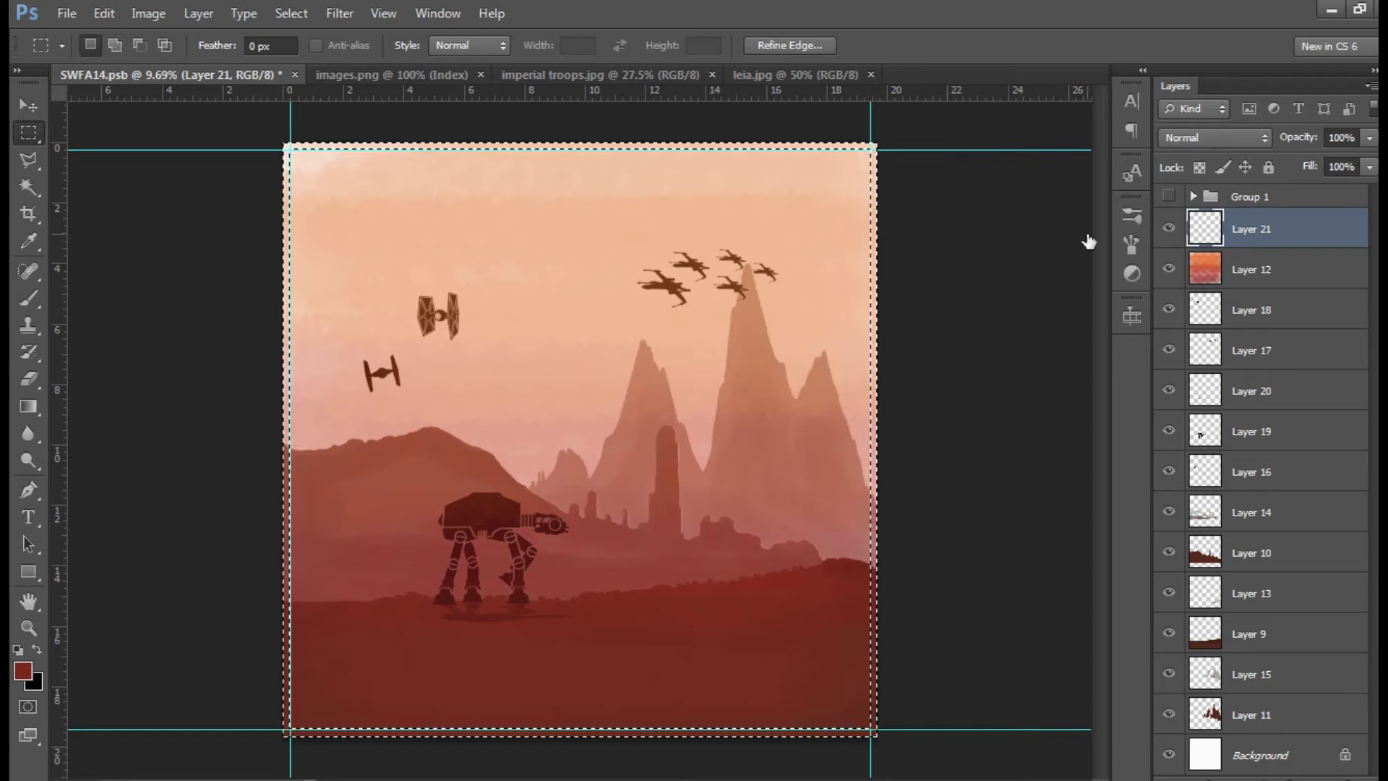
key("ctrl+BackSpace")
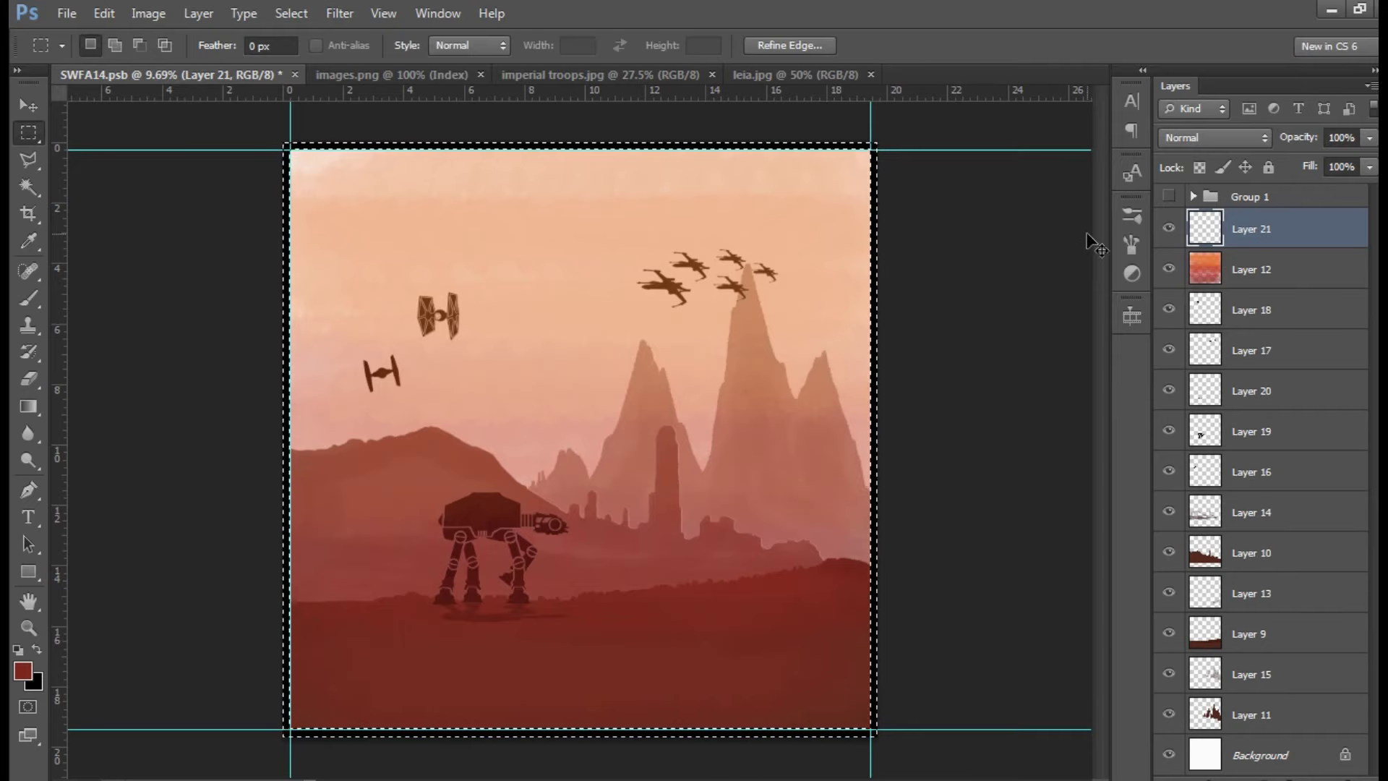
key("ctrl+d")
key("ctrl+minus")
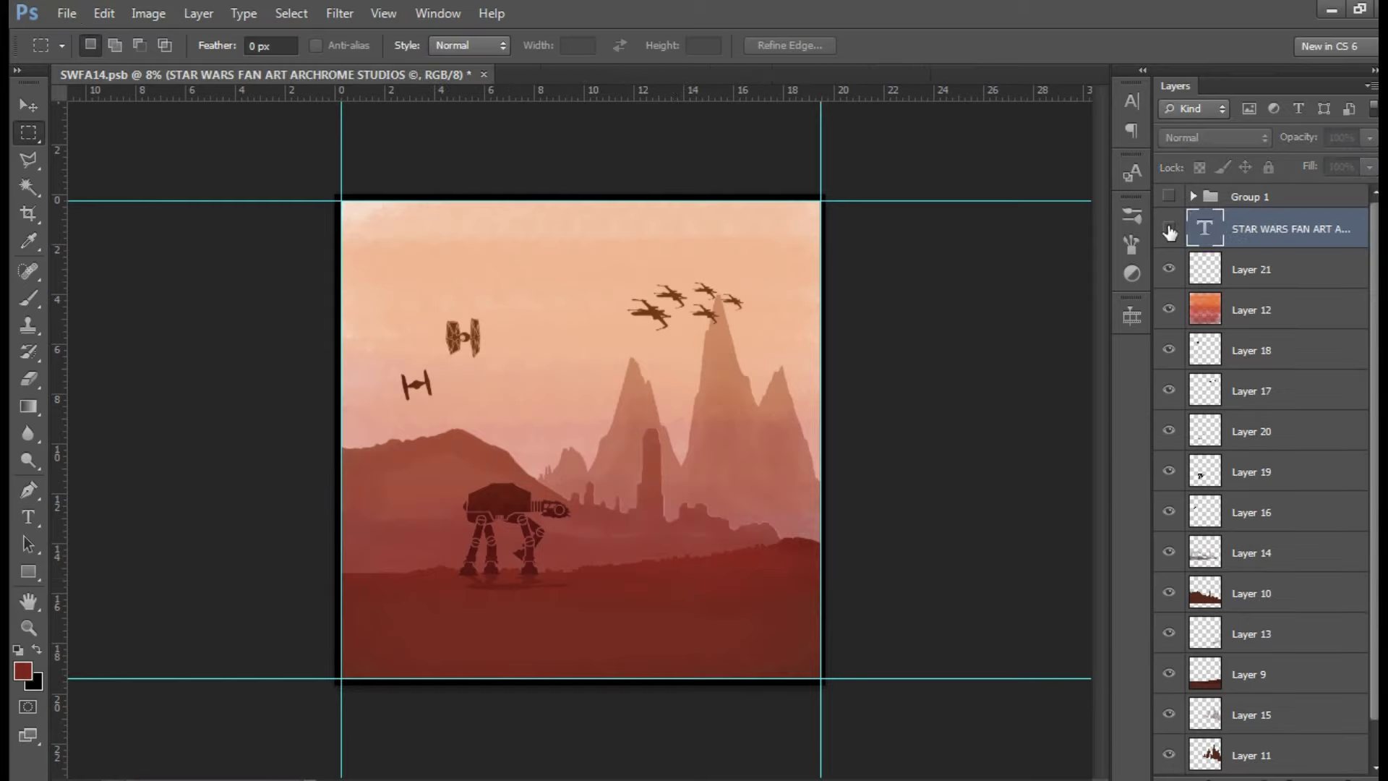
Show the white 'STAR WARS FAN ART' credit layer and zoom in to inspect it
left_click(1169, 230)
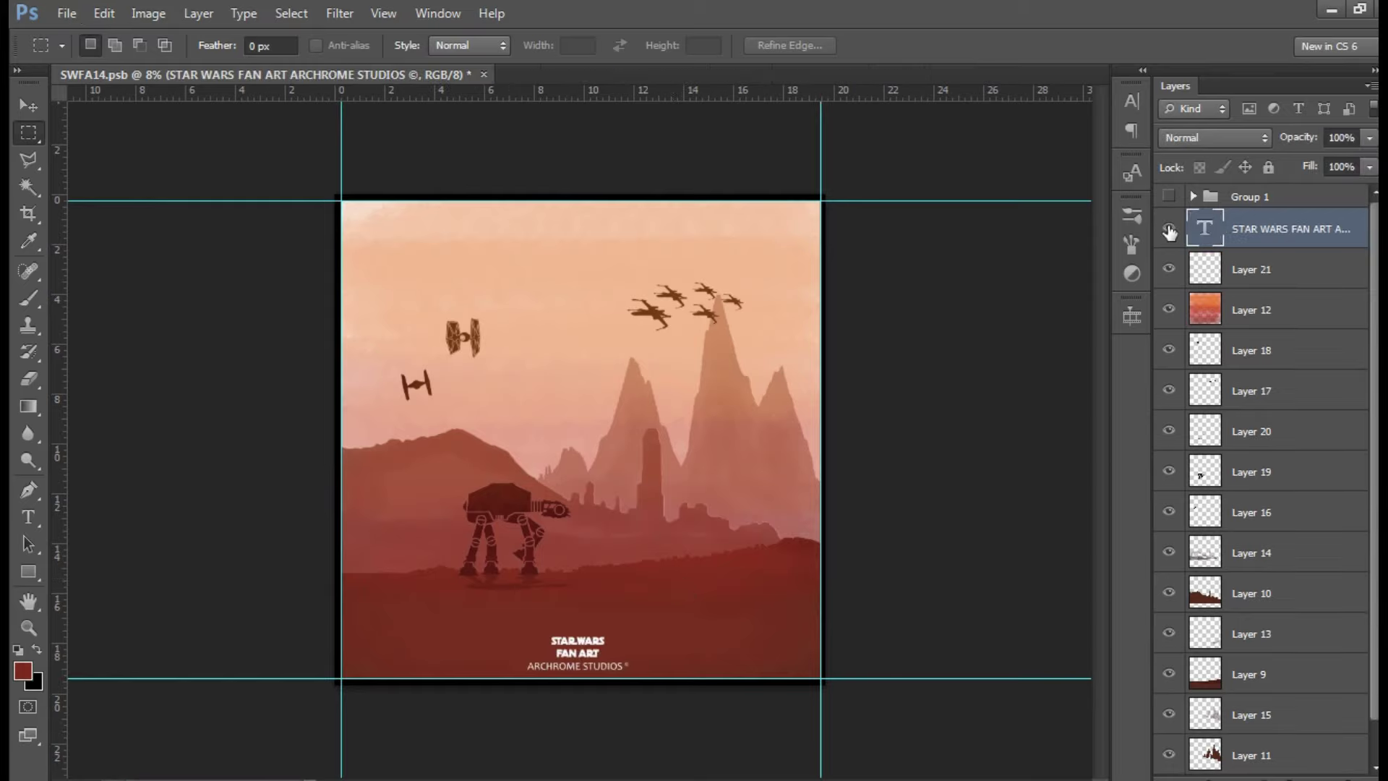
key("ctrl+0")
scroll(572, 753, "up", 5)
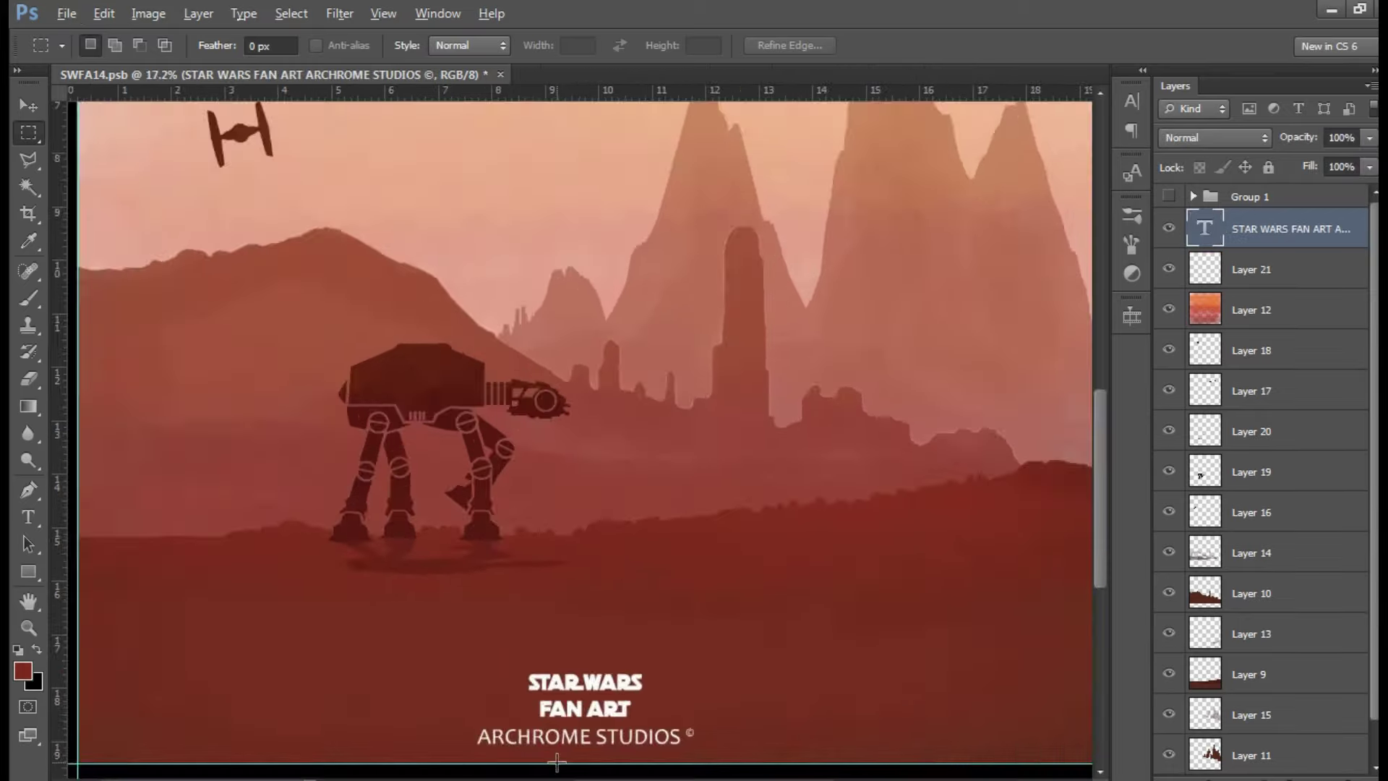
scroll(602, 735, "up", 3)
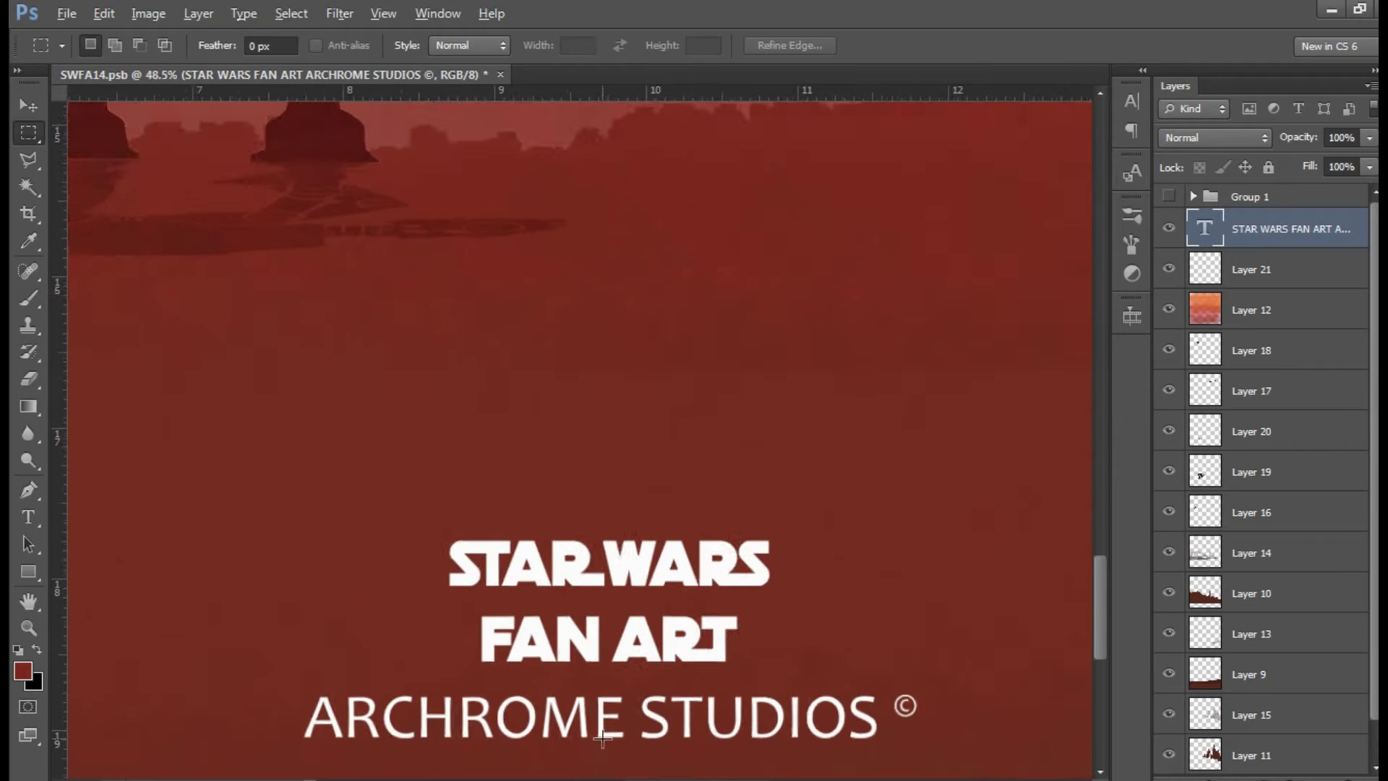
scroll(648, 602, "down", 1)
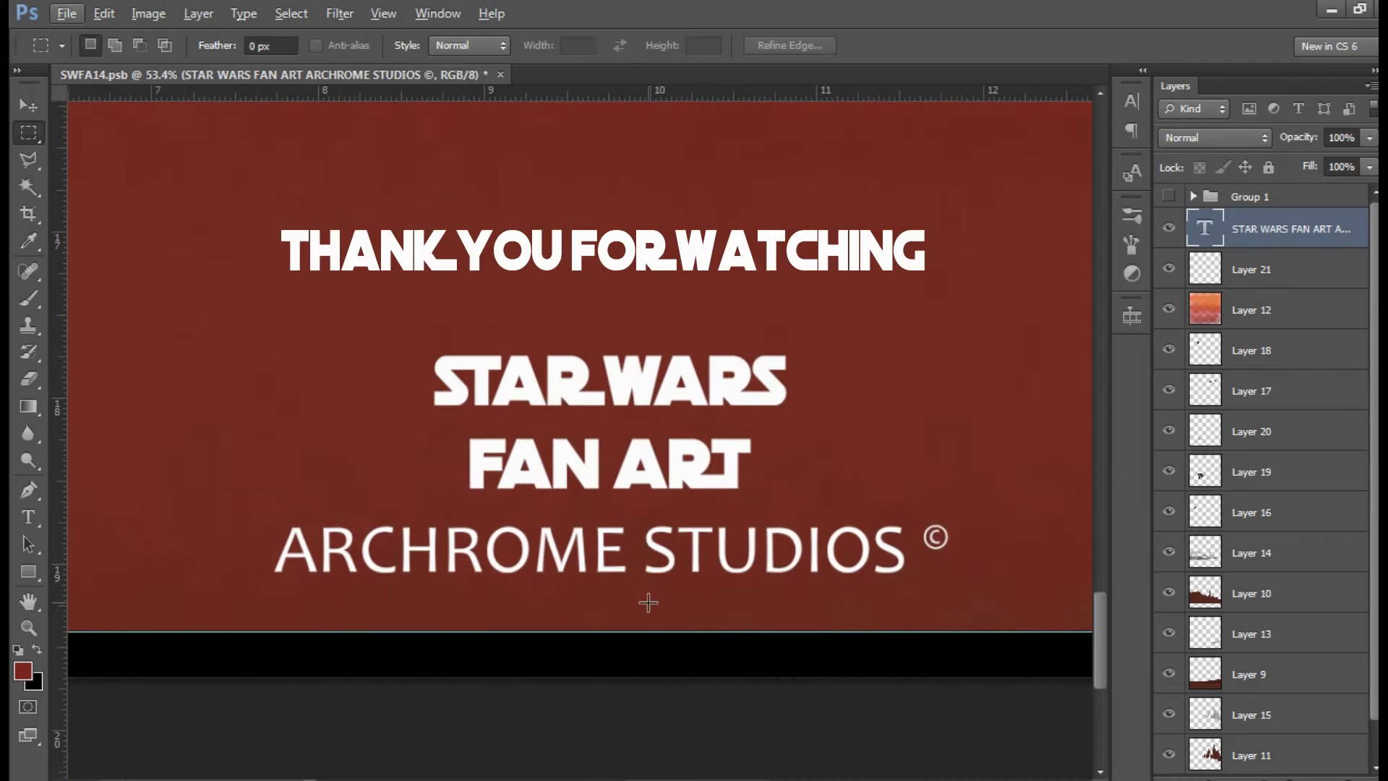
scroll(647, 602, "down", 2)
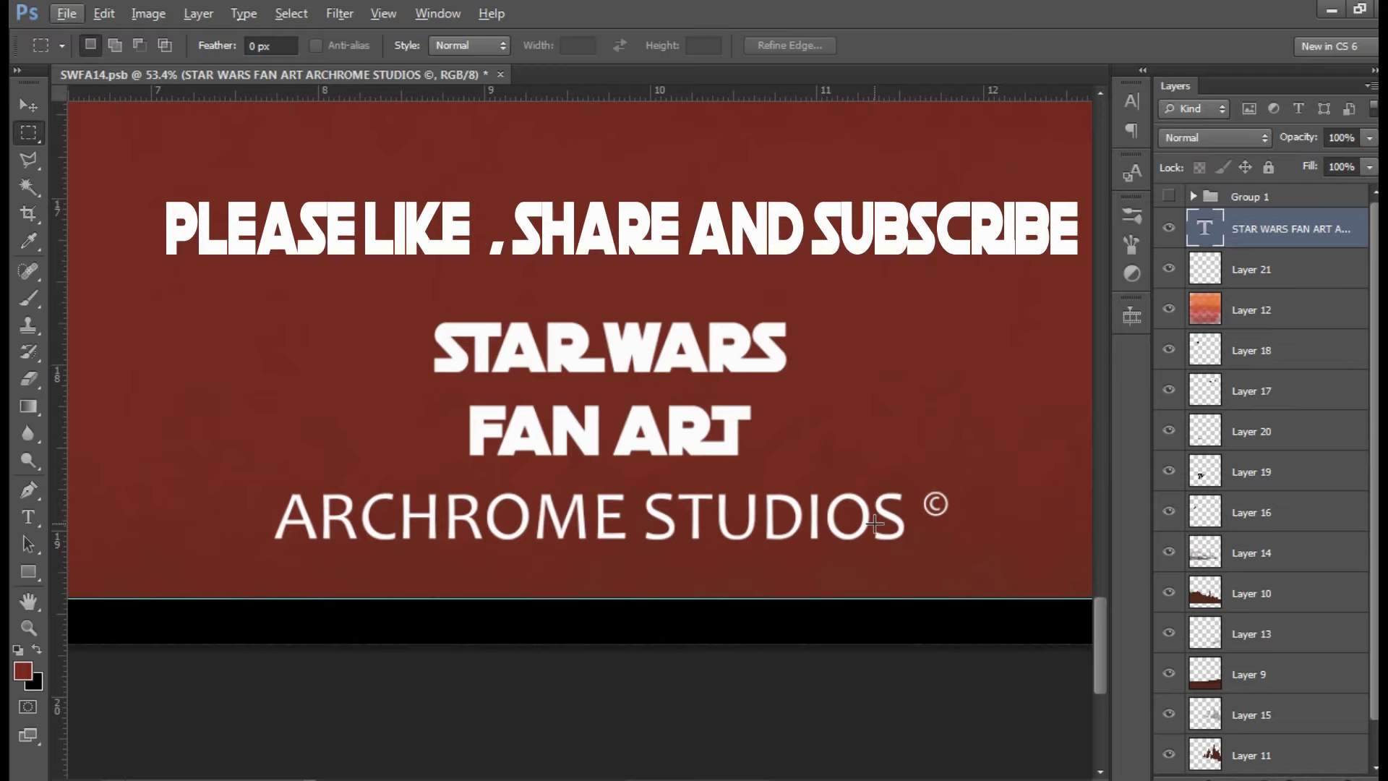